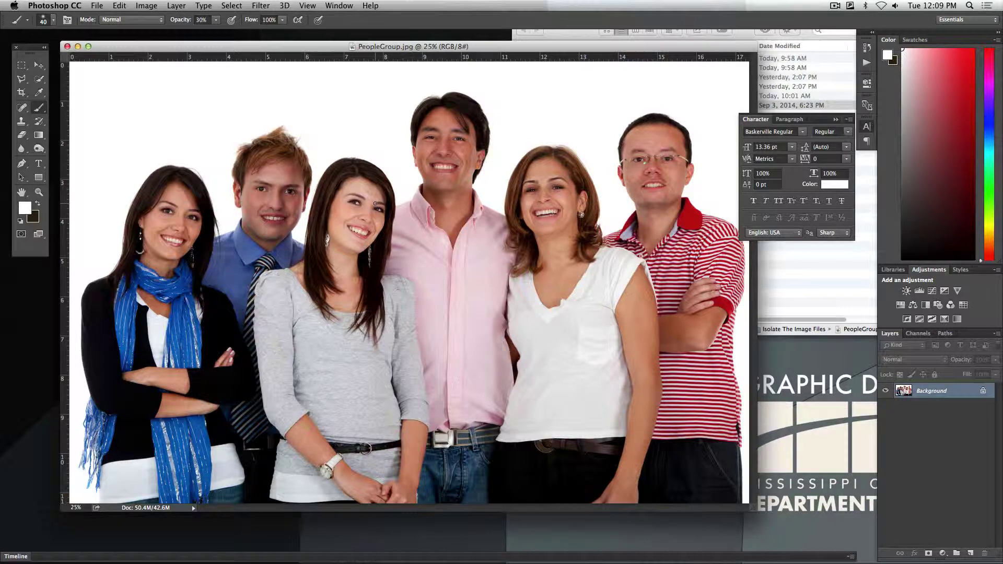
Step: Duplicate the Background layer into Background copy and turn off the original Background's visibility
{"action": "left_click", "coordinate": [867, 126]}
{"action": "left_click_drag", "start_coordinate": [890, 333], "coordinate": [566, 159]}
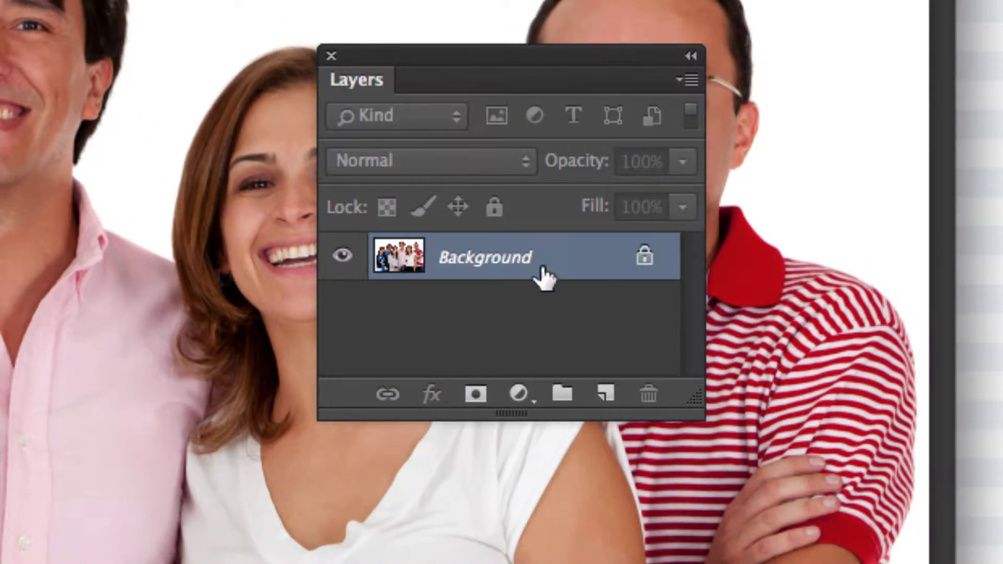
{"action": "left_click_drag", "start_coordinate": [565, 271], "coordinate": [606, 396]}
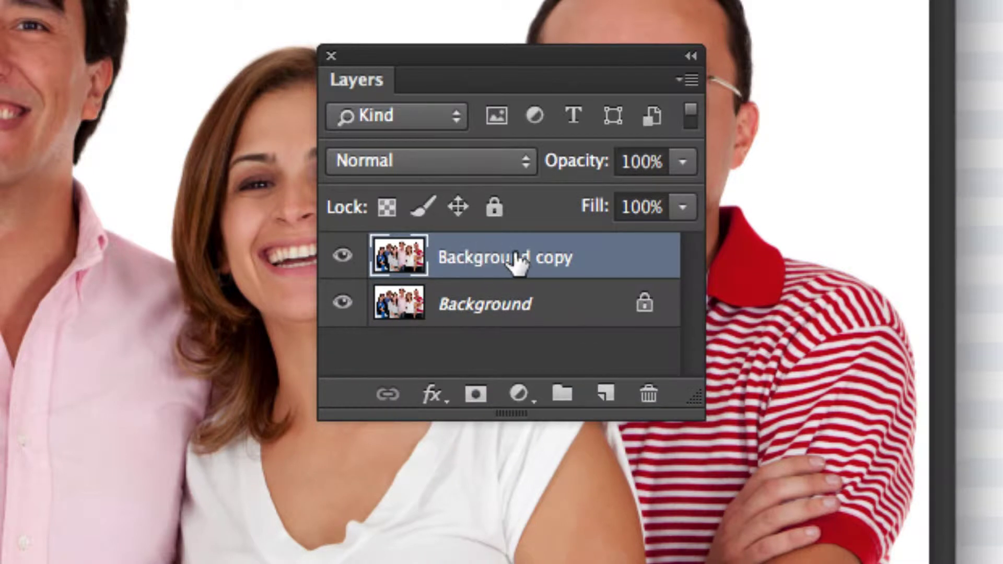
{"action": "left_click", "coordinate": [343, 303]}
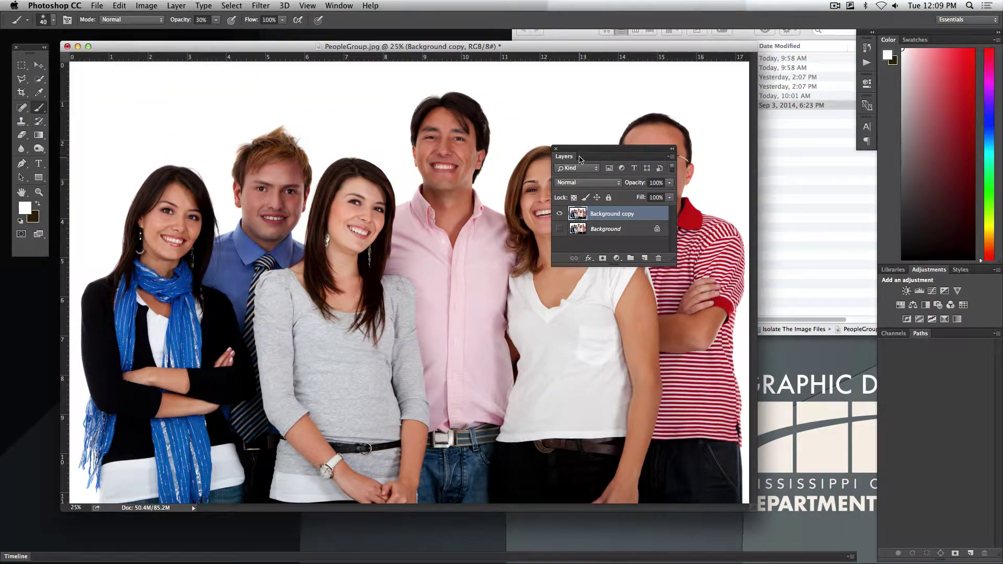
{"action": "left_click_drag", "start_coordinate": [580, 160], "coordinate": [759, 182]}
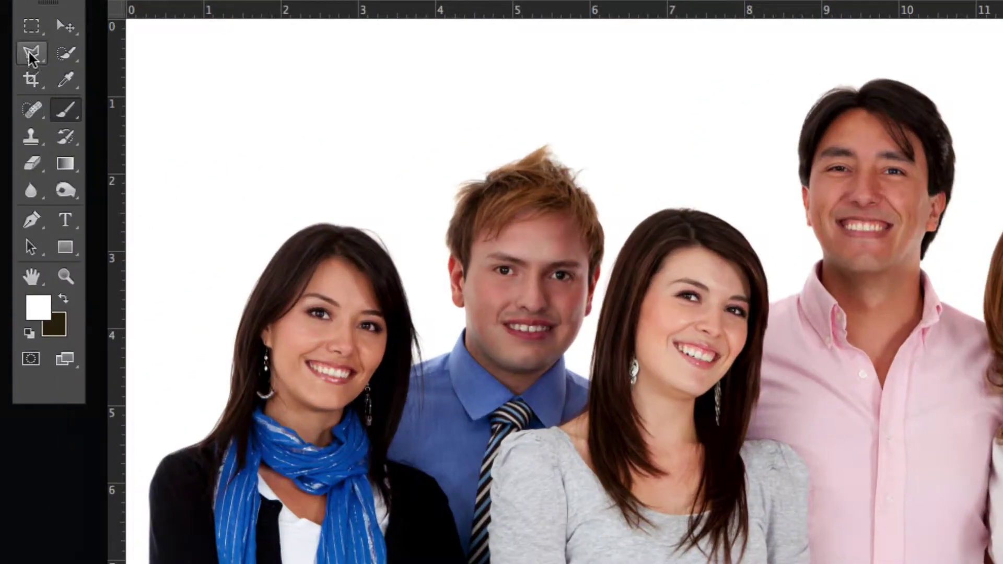
Step: Quick-select the grey-top woman's hair, face, shoulder and torso, subtracting the stray pink shirt strip
{"action": "left_click", "coordinate": [65, 52]}
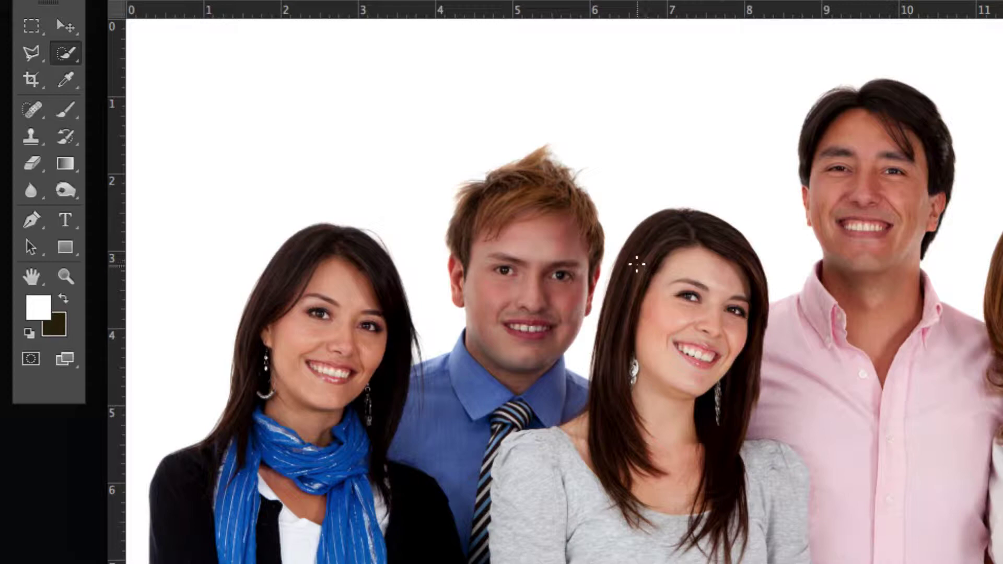
{"action": "mouse_move", "coordinate": [661, 248]}
{"action": "left_mouse_down"}
{"action": "mouse_move", "coordinate": [697, 284]}
{"action": "mouse_move", "coordinate": [660, 418]}
{"action": "mouse_move", "coordinate": [653, 554]}
{"action": "left_mouse_up"}
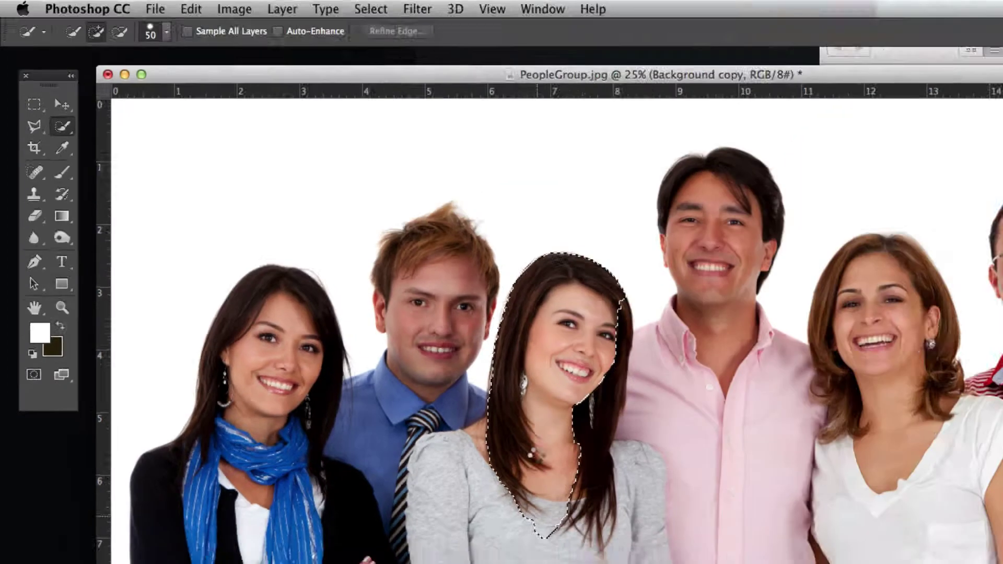
{"action": "mouse_move", "coordinate": [534, 427]}
{"action": "left_mouse_down"}
{"action": "mouse_move", "coordinate": [501, 468]}
{"action": "mouse_move", "coordinate": [418, 468]}
{"action": "mouse_move", "coordinate": [485, 563]}
{"action": "left_mouse_up"}
{"action": "mouse_move", "coordinate": [304, 358]}
{"action": "left_mouse_down"}
{"action": "mouse_move", "coordinate": [293, 425]}
{"action": "mouse_move", "coordinate": [382, 418]}
{"action": "mouse_move", "coordinate": [371, 486]}
{"action": "mouse_move", "coordinate": [403, 463]}
{"action": "mouse_move", "coordinate": [412, 428]}
{"action": "mouse_move", "coordinate": [387, 350]}
{"action": "mouse_move", "coordinate": [392, 240]}
{"action": "mouse_move", "coordinate": [396, 295]}
{"action": "left_mouse_up"}
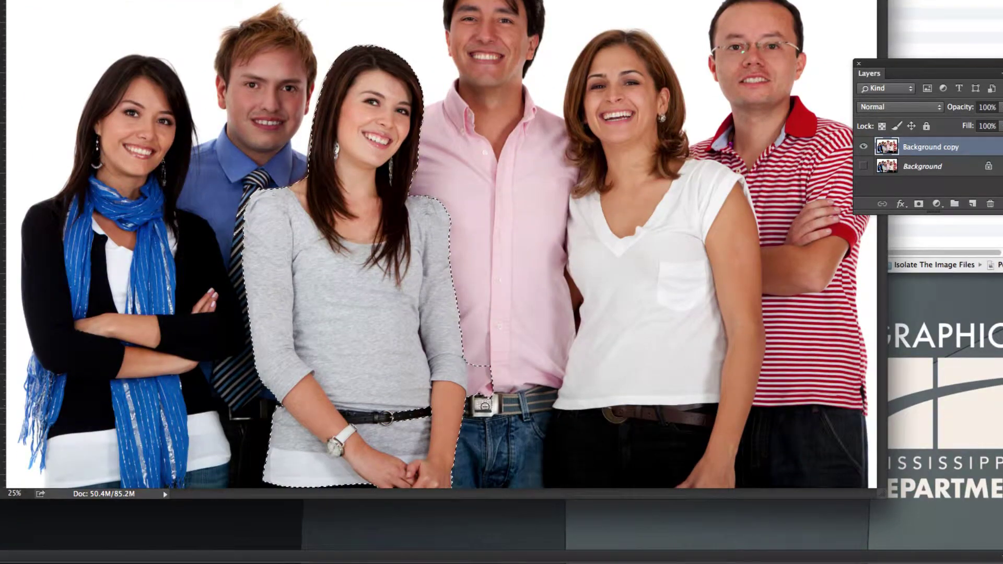
{"action": "left_click_drag", "start_coordinate": [484, 405], "coordinate": [491, 361]}
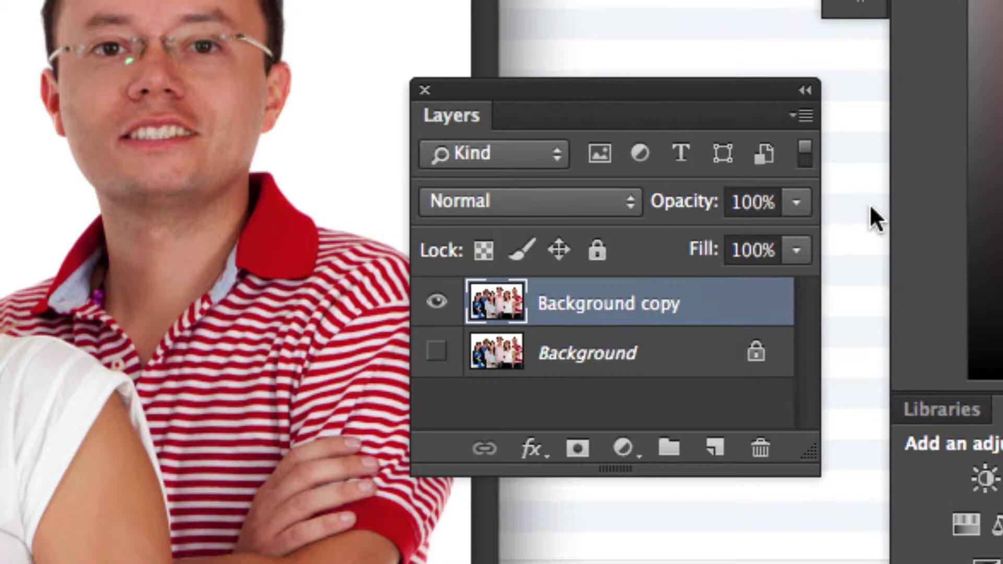
Step: Add a layer mask from the woman's selection and brush on the mask to clean her belt edge
{"action": "left_click", "coordinate": [578, 449]}
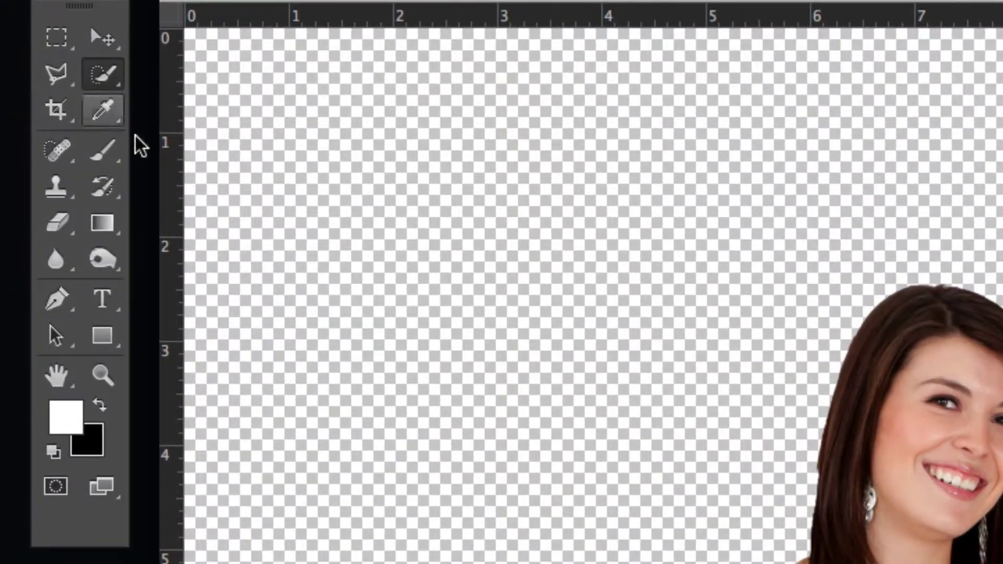
{"action": "left_click", "coordinate": [43, 110]}
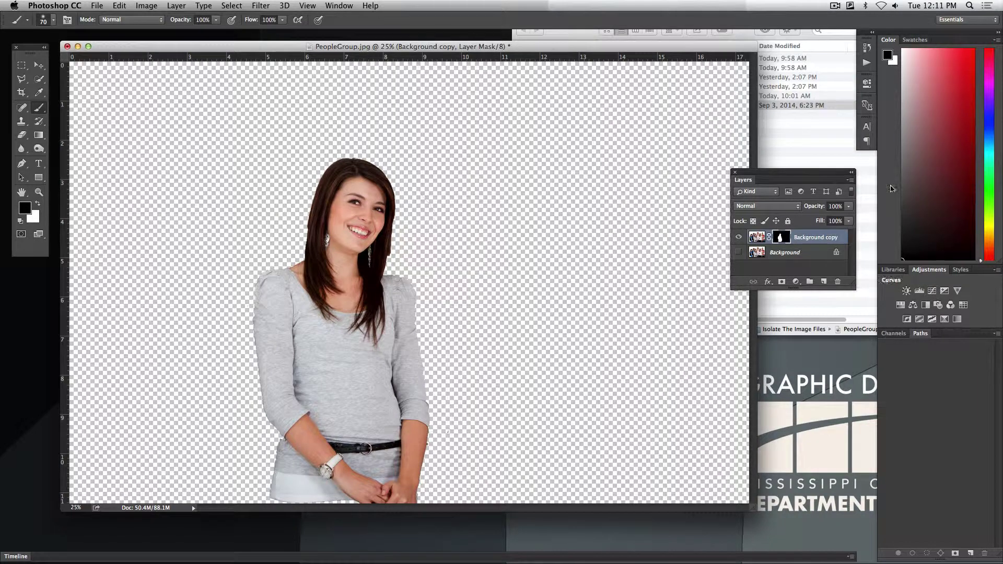
Step: Show the original Background layer, test-move and undo the cutout, then target Background for editing
{"action": "left_click_drag", "start_coordinate": [774, 177], "coordinate": [490, 176]}
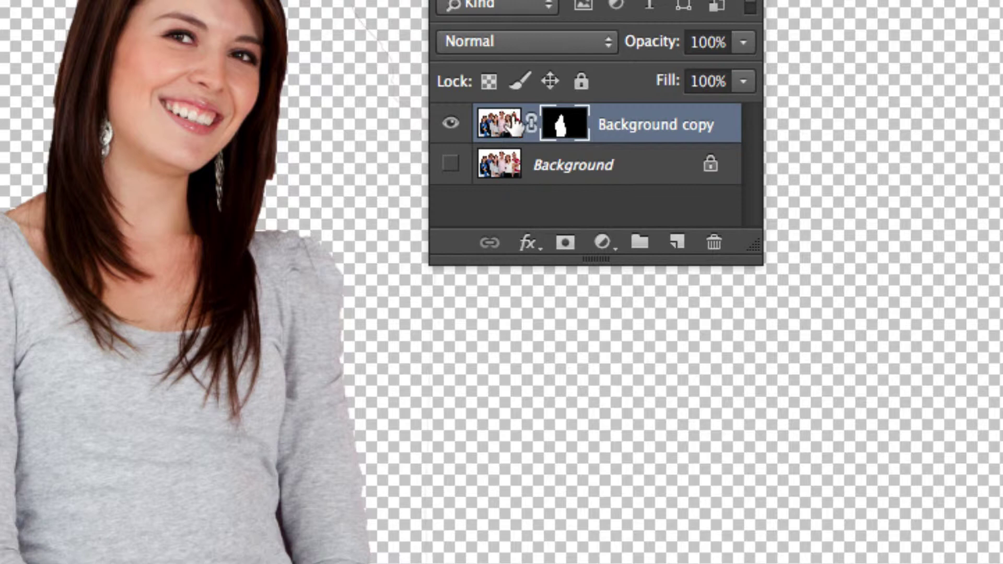
{"action": "left_click", "coordinate": [450, 165]}
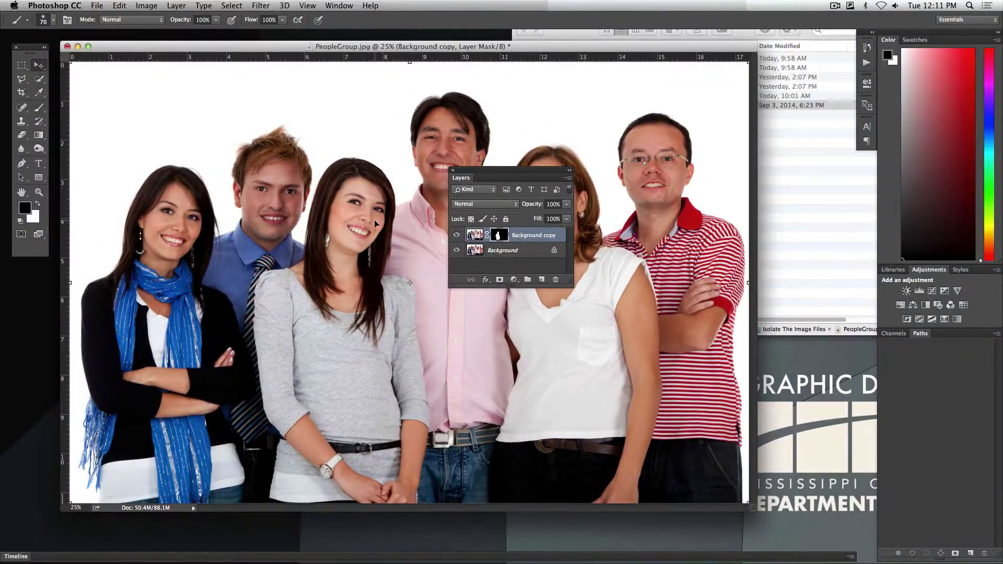
{"action": "key", "text": "v"}
{"action": "left_click_drag", "start_coordinate": [356, 196], "coordinate": [403, 170]}
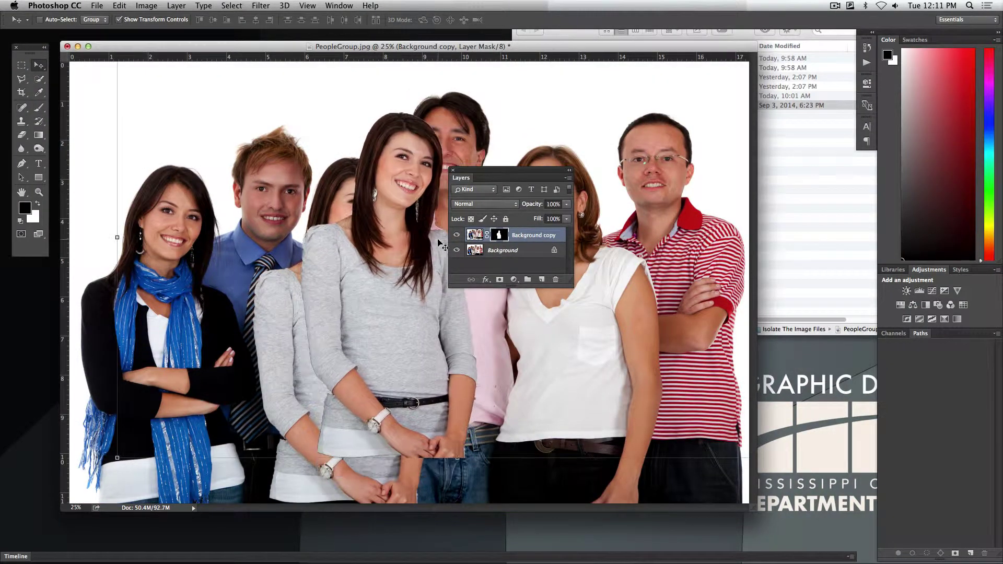
{"action": "key", "text": "super+z"}
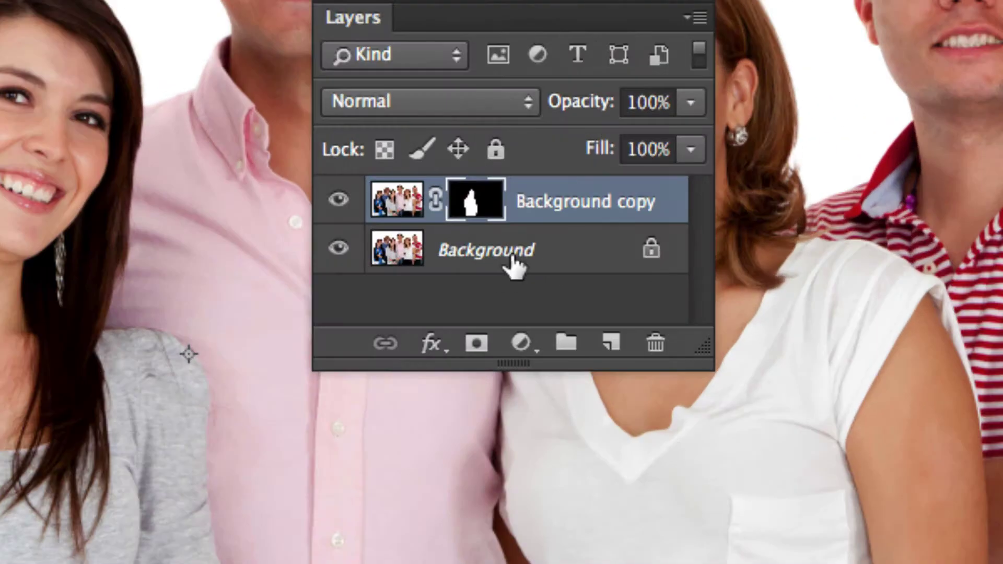
{"action": "left_click", "coordinate": [497, 249]}
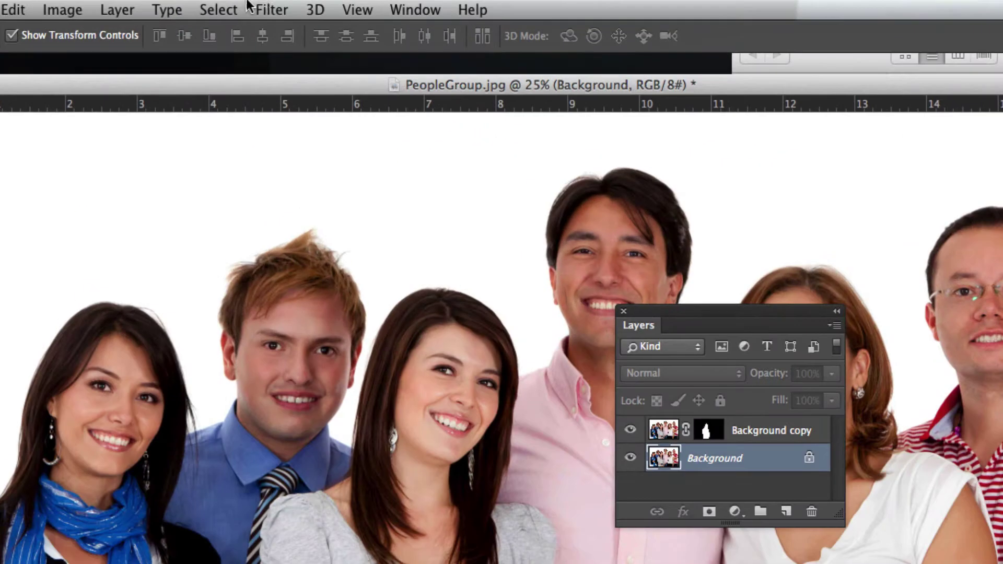
Step: Apply a Gaussian Blur of 21.9 pixels radius to the Background layer
{"action": "left_click", "coordinate": [256, 5]}
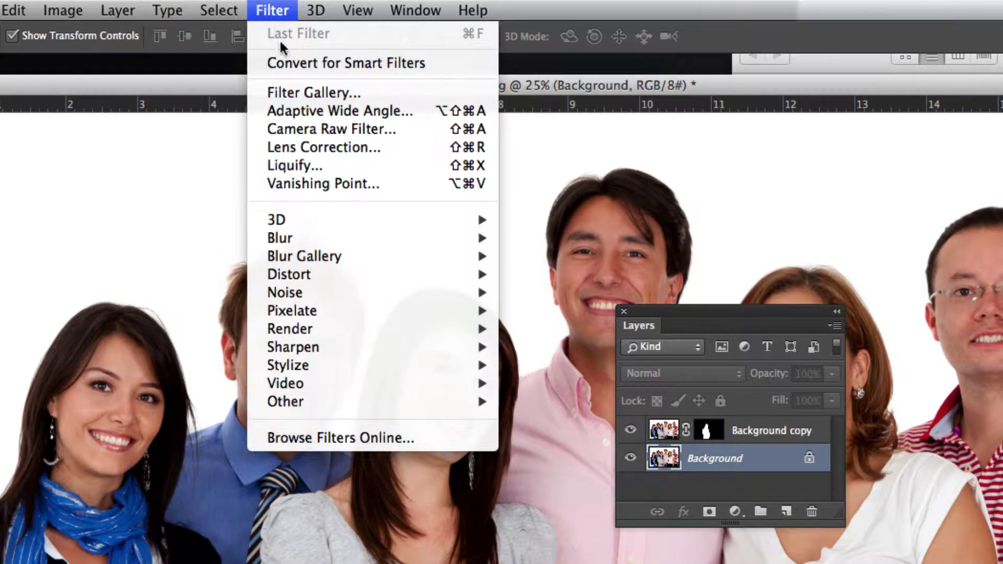
{"action": "mouse_move", "coordinate": [287, 134]}
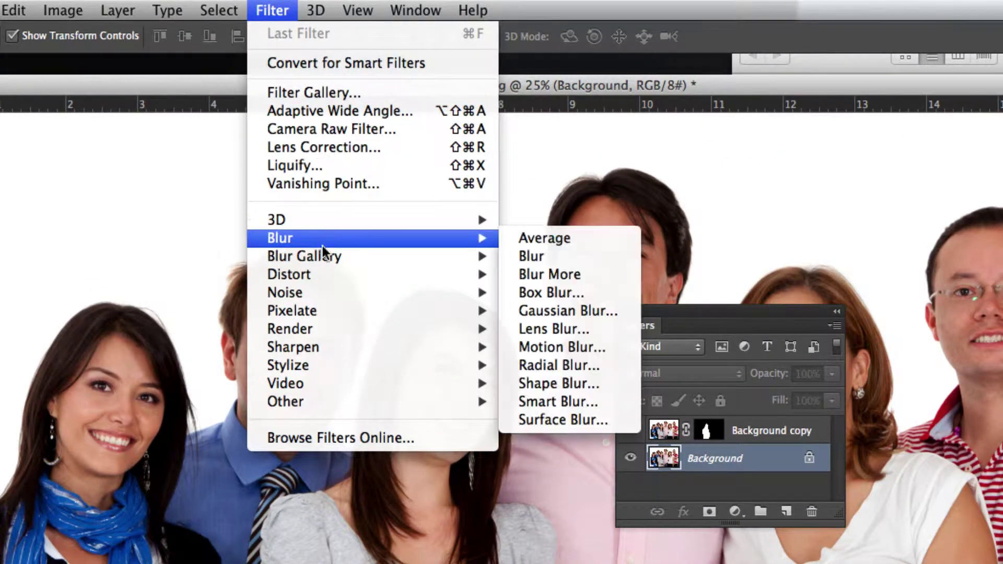
{"action": "left_click", "coordinate": [600, 312]}
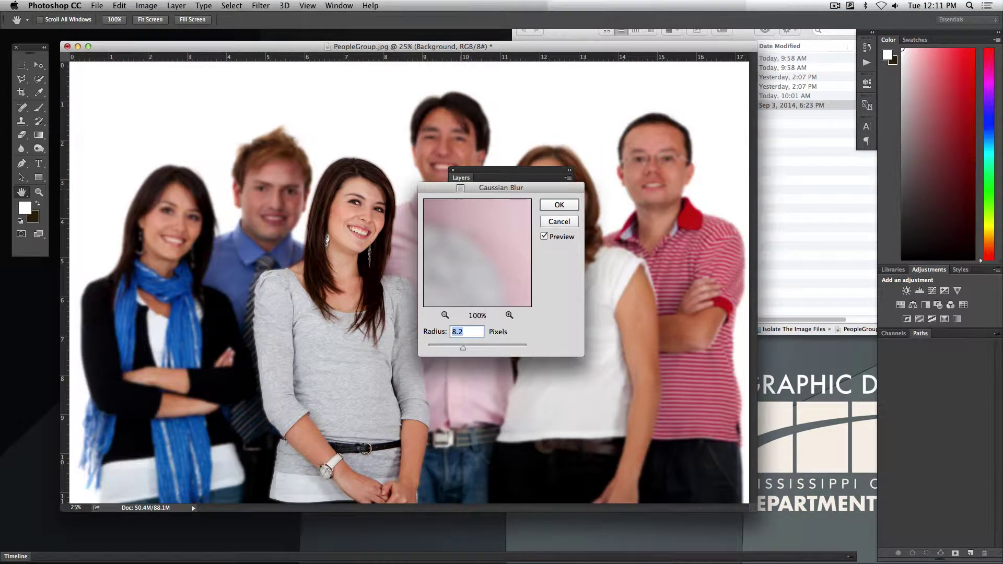
{"action": "left_click_drag", "start_coordinate": [460, 188], "coordinate": [515, 139]}
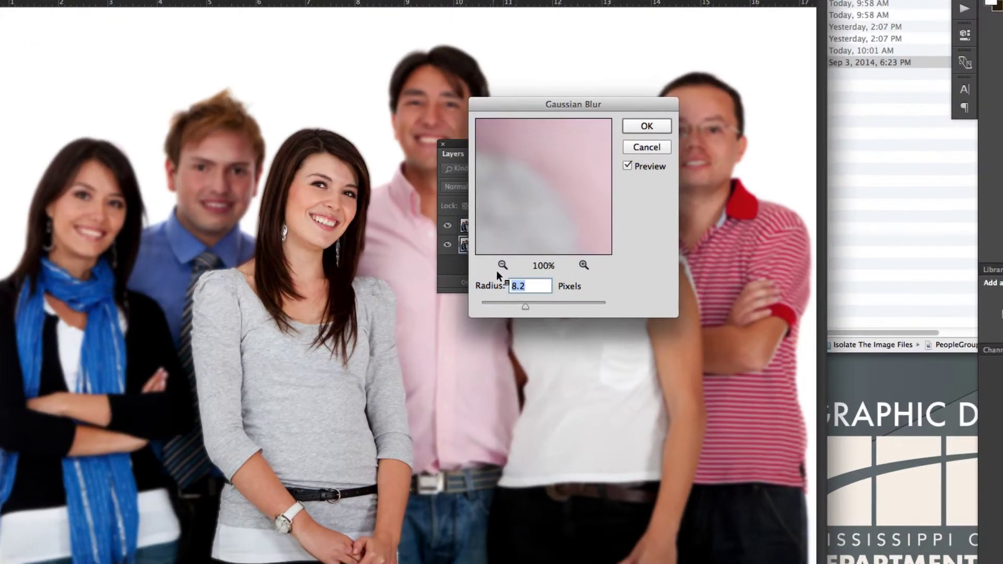
{"action": "left_click_drag", "start_coordinate": [538, 306], "coordinate": [569, 305]}
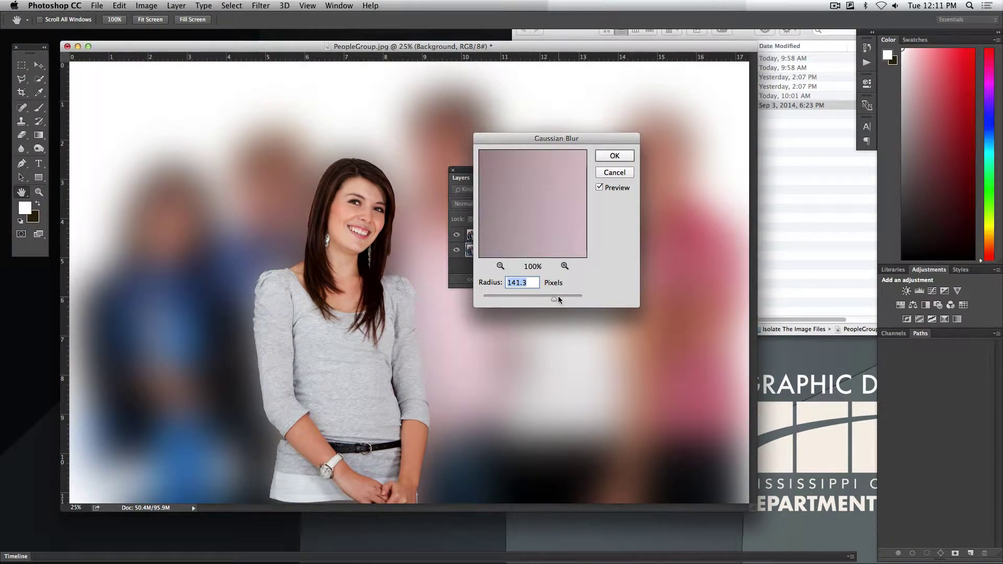
{"action": "left_click_drag", "start_coordinate": [551, 302], "coordinate": [527, 296]}
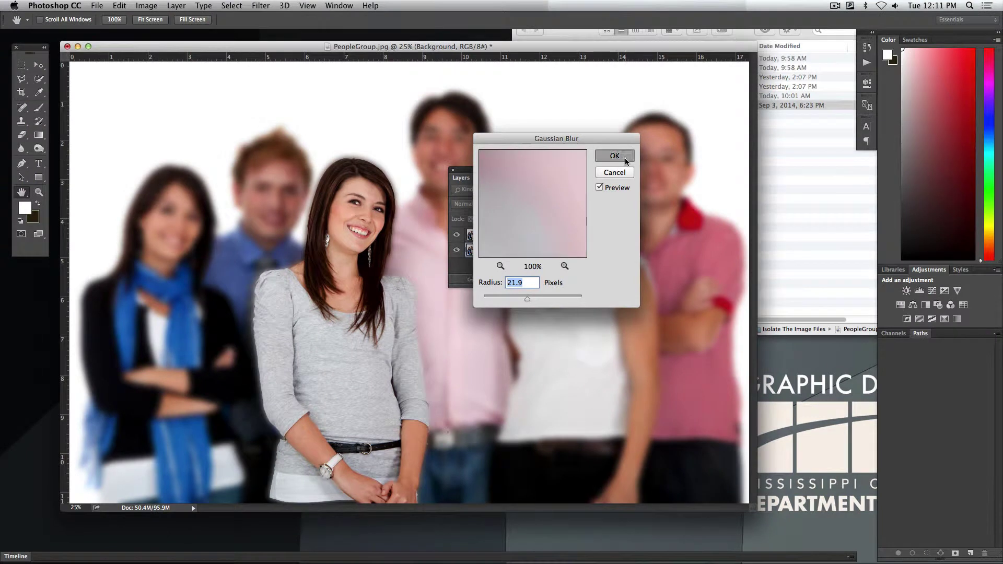
{"action": "left_click", "coordinate": [625, 158]}
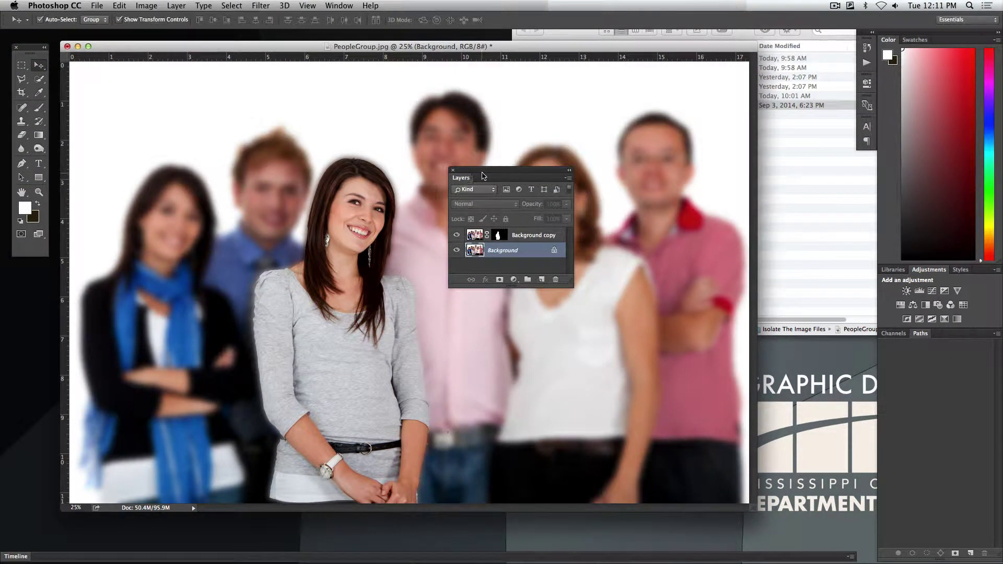
{"action": "left_click_drag", "start_coordinate": [545, 164], "coordinate": [859, 151]}
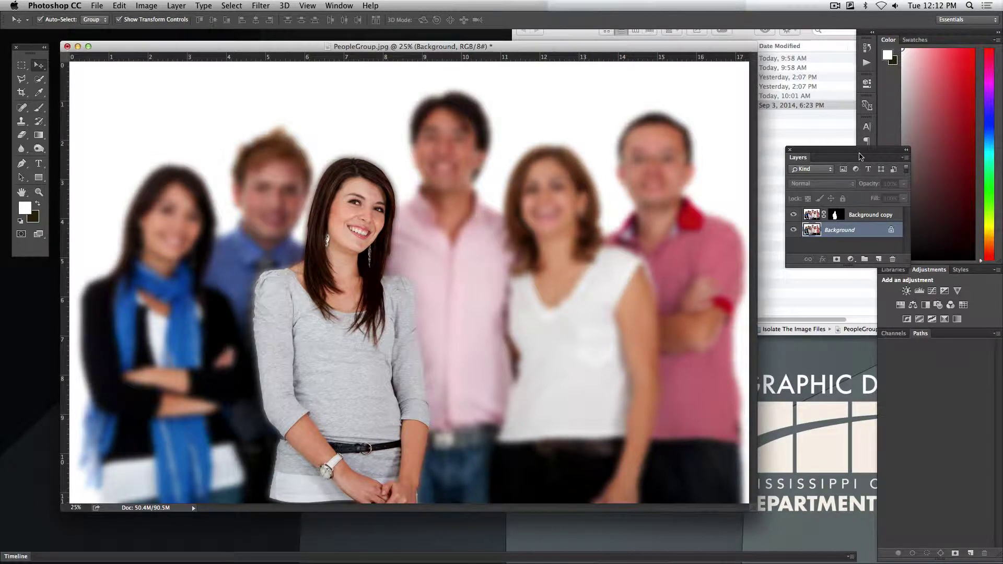
{"action": "left_click_drag", "start_coordinate": [770, 157], "coordinate": [454, 155]}
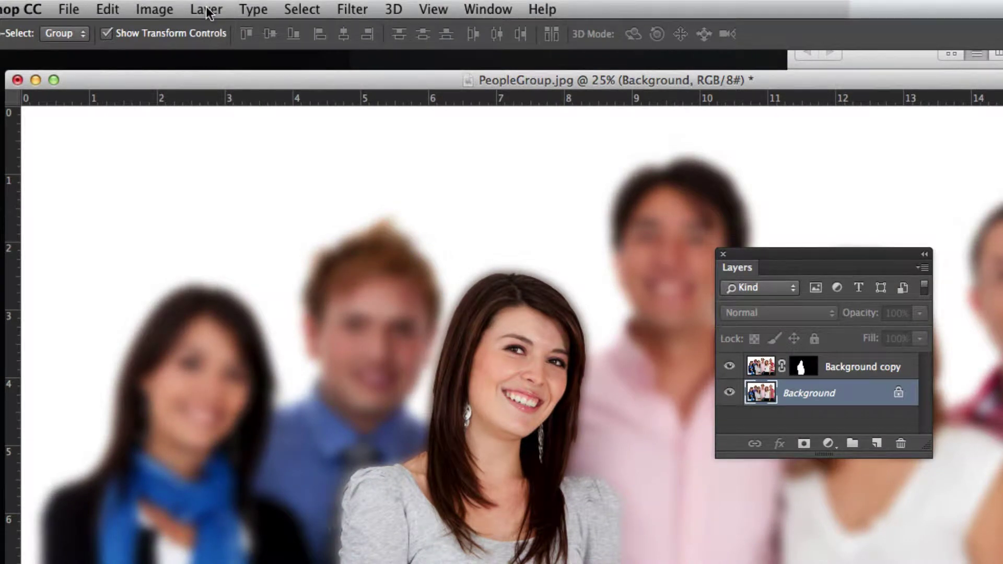
Step: Add a solid Color Fill 1 layer filled with red ff0000
{"action": "left_click", "coordinate": [205, 12]}
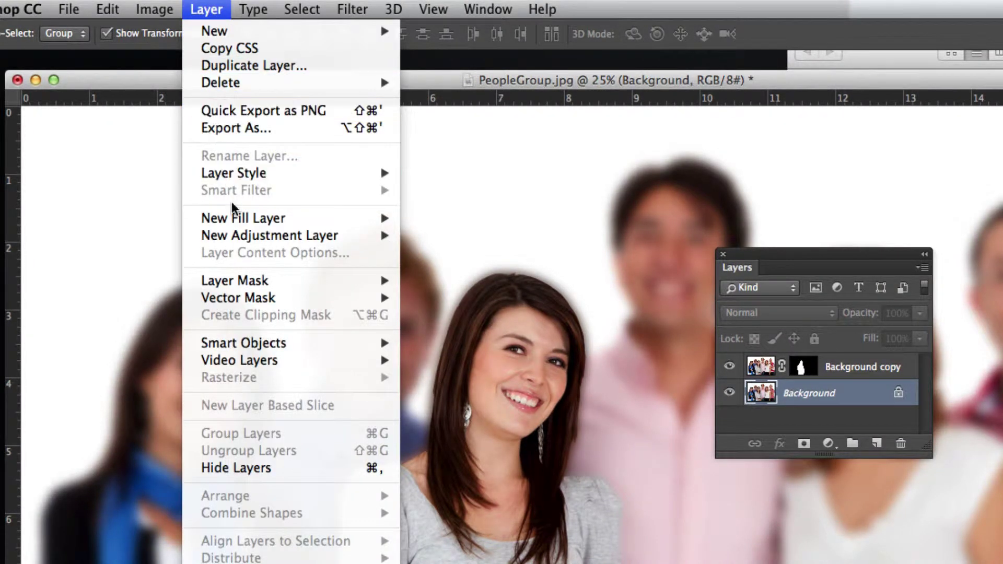
{"action": "mouse_move", "coordinate": [235, 217]}
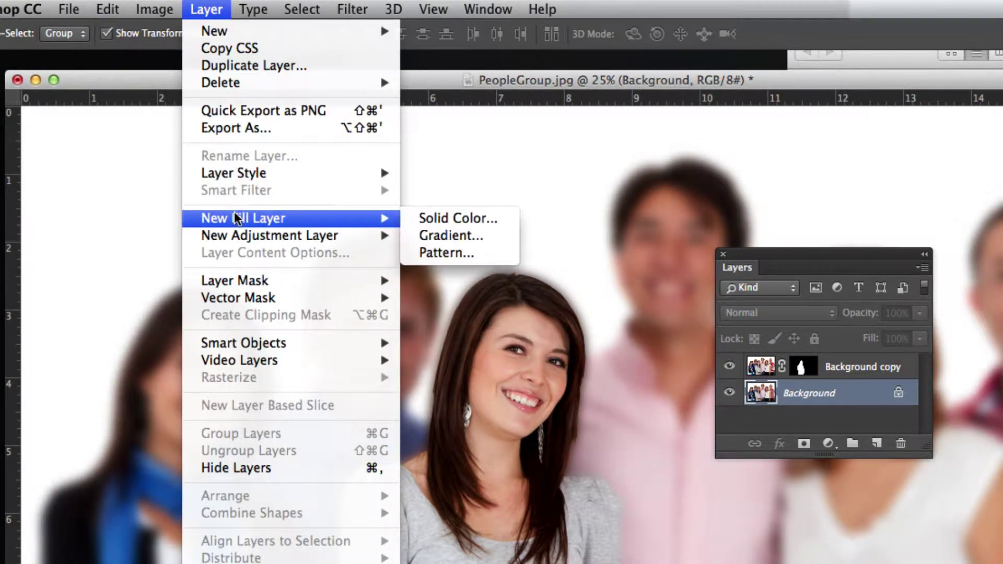
{"action": "left_click", "coordinate": [485, 218]}
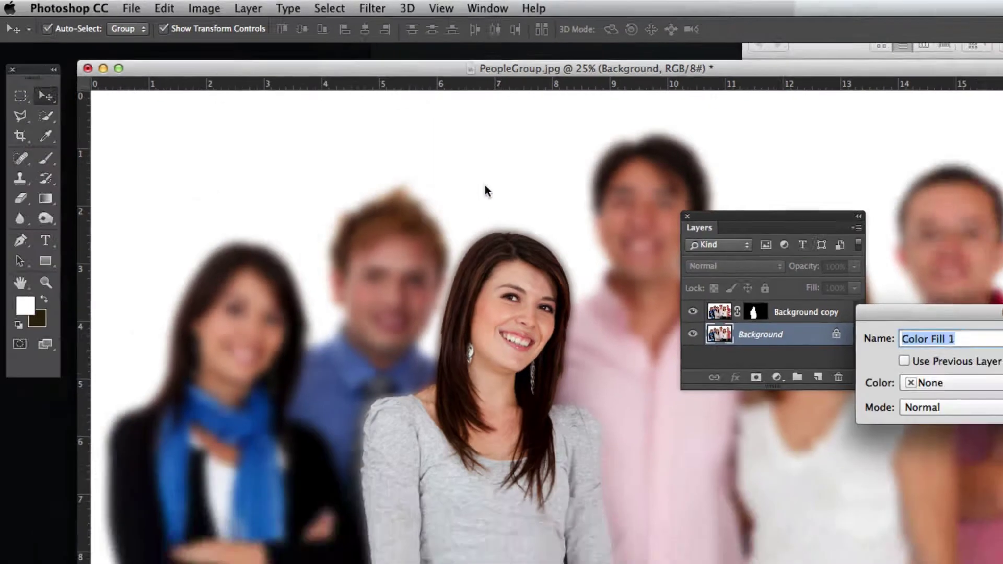
{"action": "left_click", "coordinate": [800, 227]}
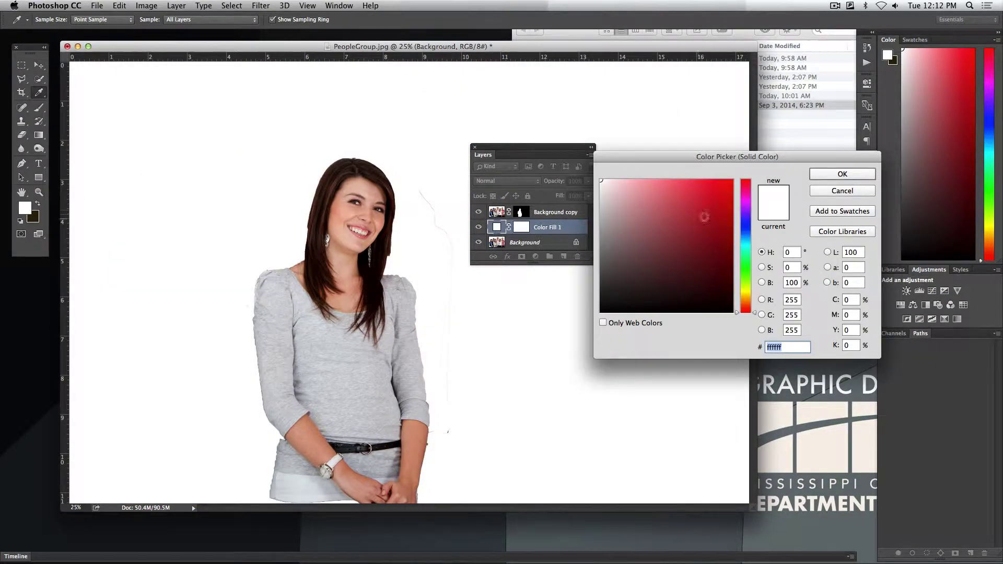
{"action": "type", "text": "ff0000"}
{"action": "left_click", "coordinate": [842, 174]}
Step: Set the Color Fill 1 layer's blend mode to Multiply
{"action": "key", "text": "v"}
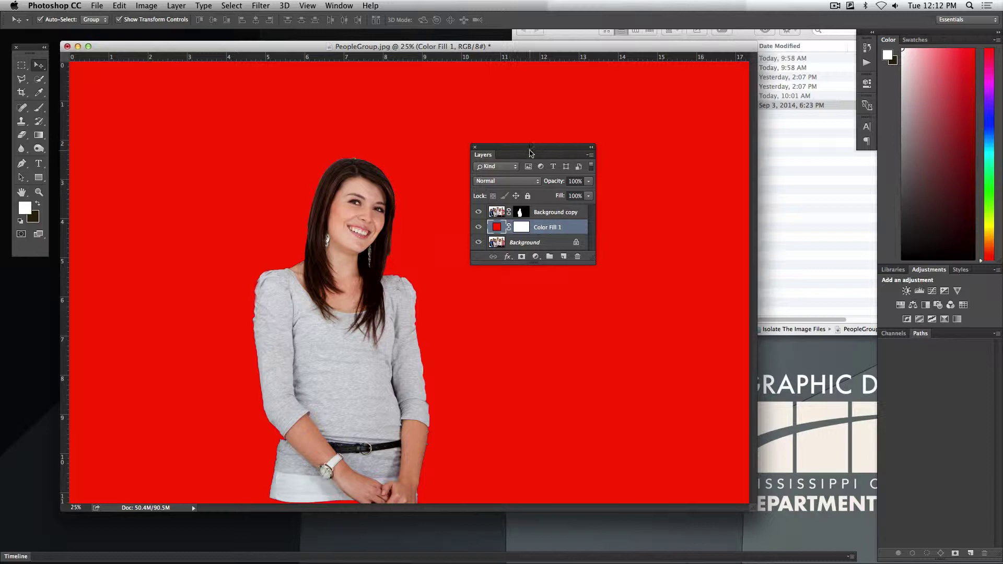
{"action": "left_click_drag", "start_coordinate": [530, 152], "coordinate": [633, 164]}
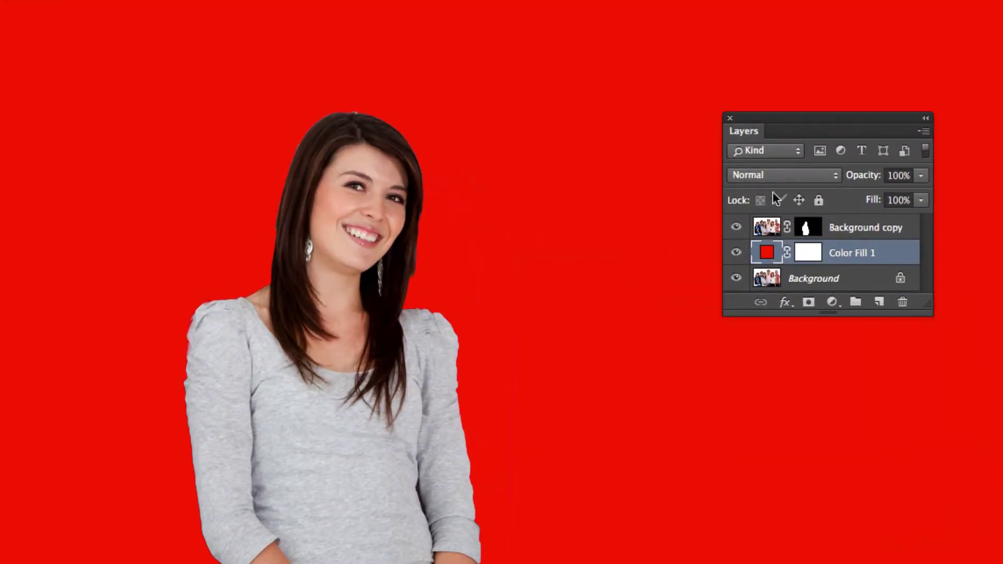
{"action": "left_click", "coordinate": [767, 174]}
{"action": "left_click", "coordinate": [762, 223]}
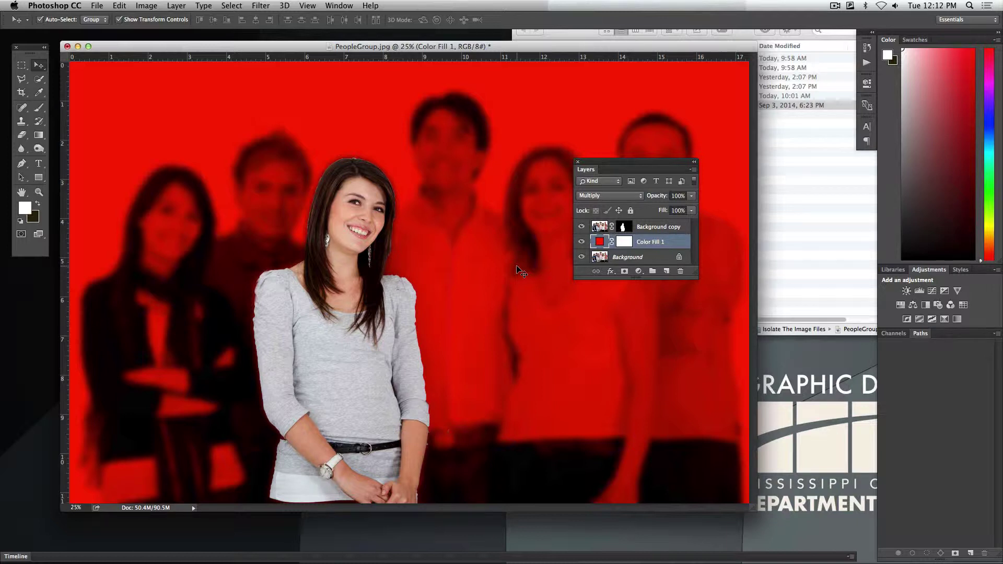
{"action": "left_click_drag", "start_coordinate": [595, 163], "coordinate": [616, 166]}
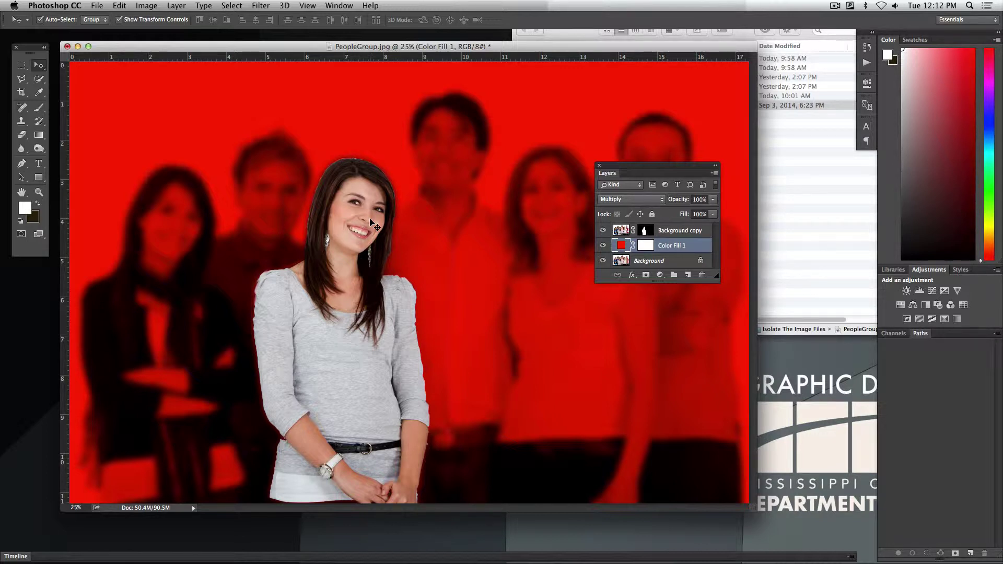
Step: Delete the red fill layer, flatten the image, and close PeopleGroup.jpg without saving
{"action": "key", "text": "Delete"}
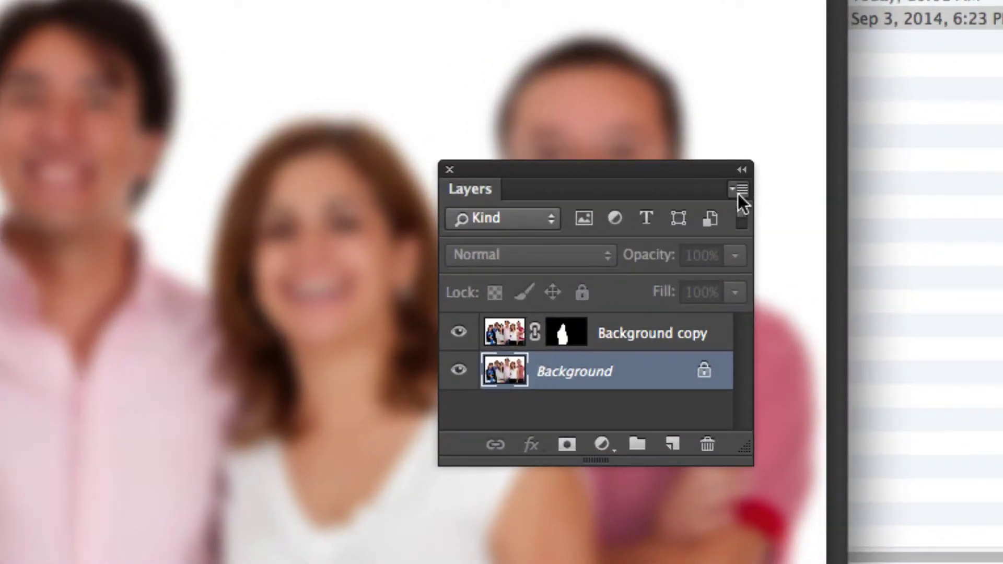
{"action": "left_click", "coordinate": [739, 185]}
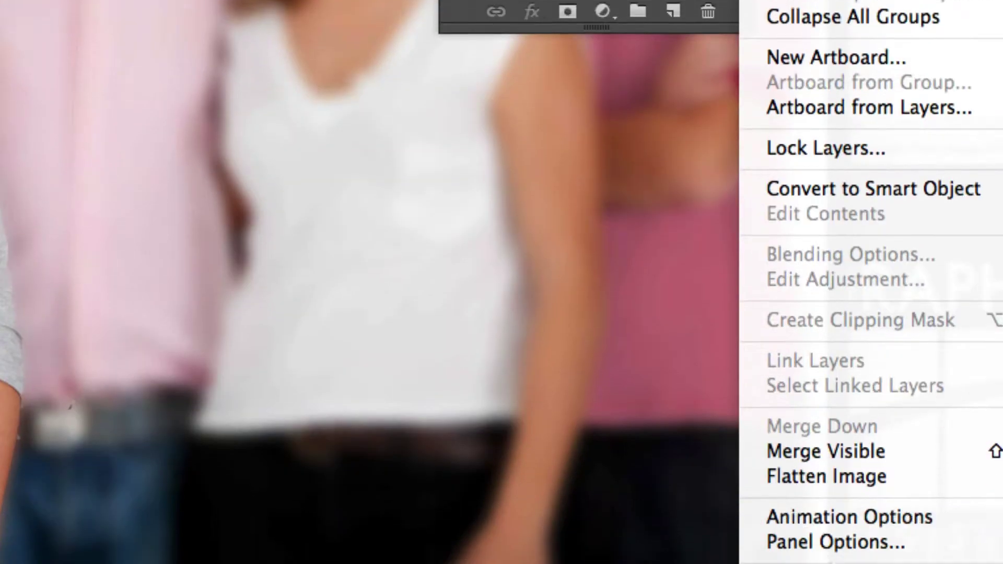
{"action": "left_click", "coordinate": [795, 477]}
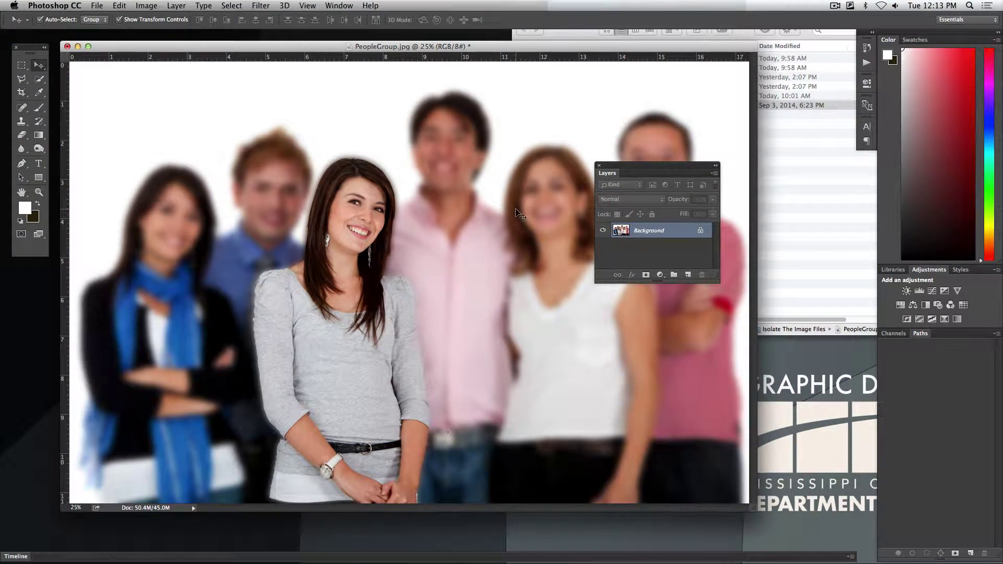
{"action": "left_click", "coordinate": [599, 165]}
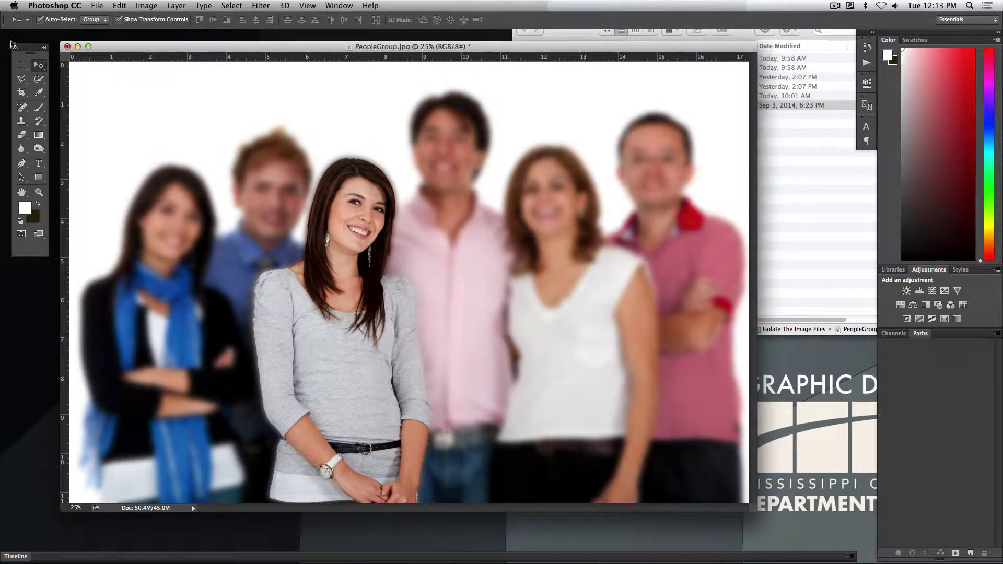
{"action": "left_click", "coordinate": [67, 46]}
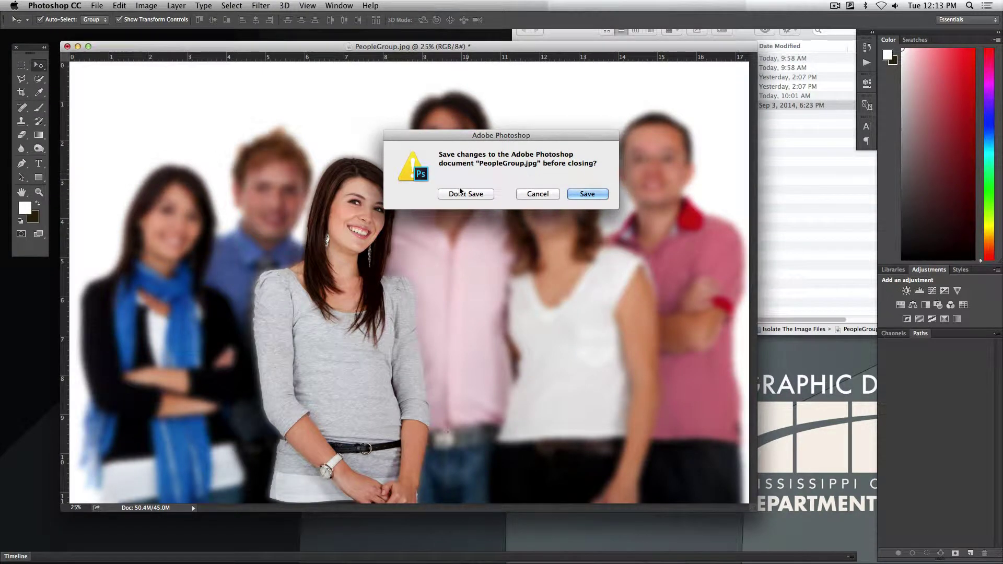
{"action": "left_click", "coordinate": [465, 193]}
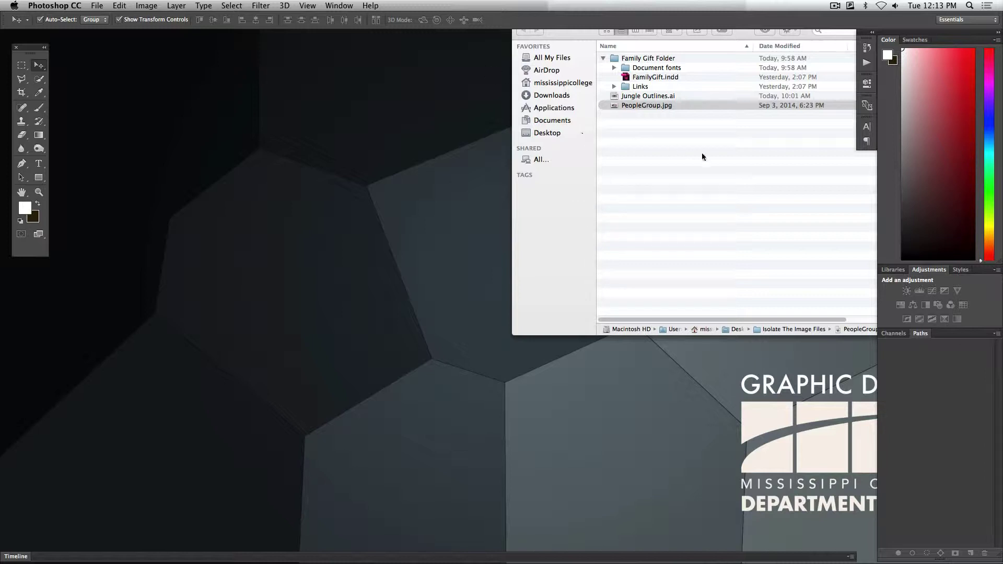
Step: Open Jungle Outlines.ai in Illustrator from the file browser
{"action": "left_click", "coordinate": [687, 186]}
{"action": "left_click", "coordinate": [640, 97]}
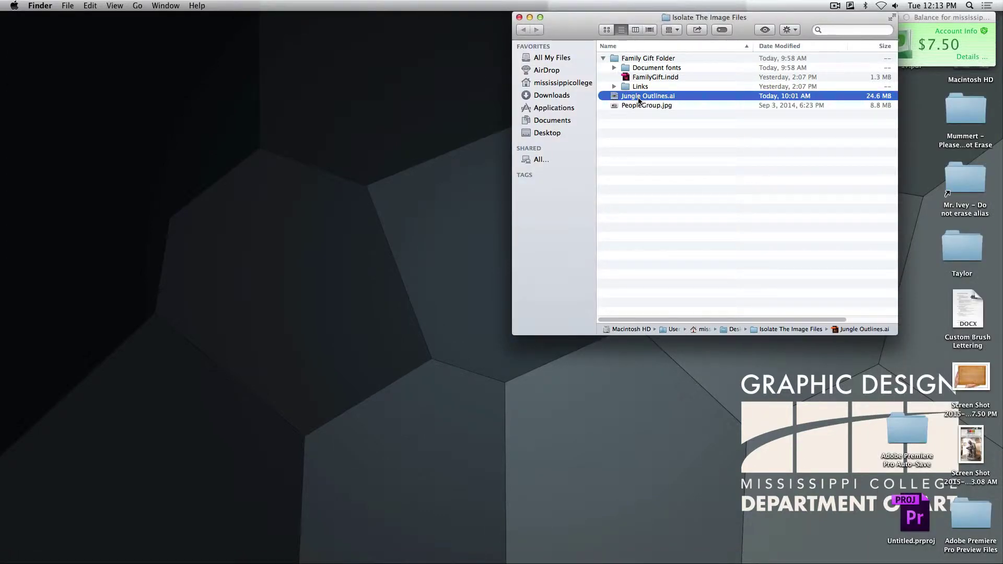
{"action": "double_click", "coordinate": [640, 97]}
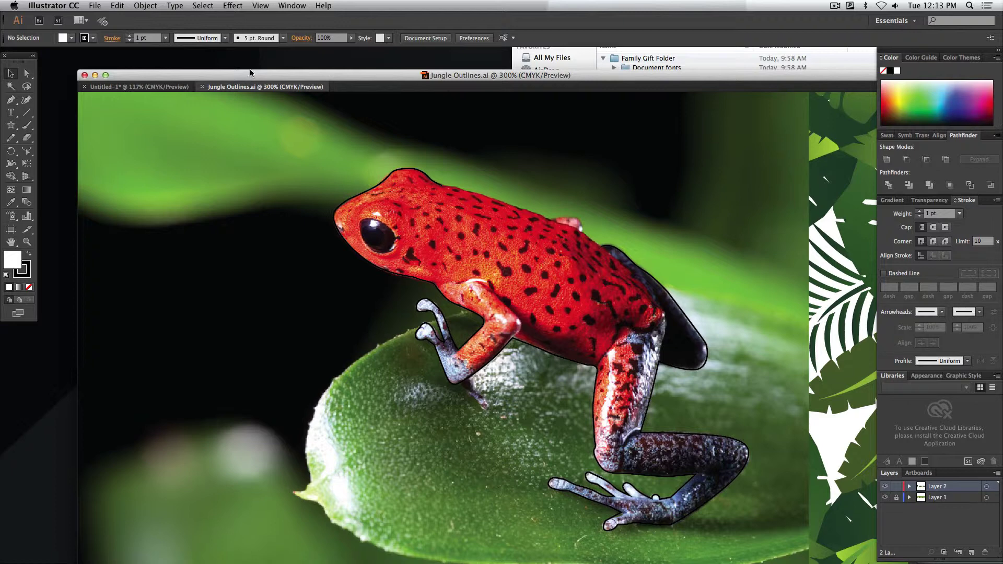
Step: Nudge the Tiger.jpg photo slightly left on its leafy artboard, then scroll toward the frog
{"action": "key", "text": "super+0"}
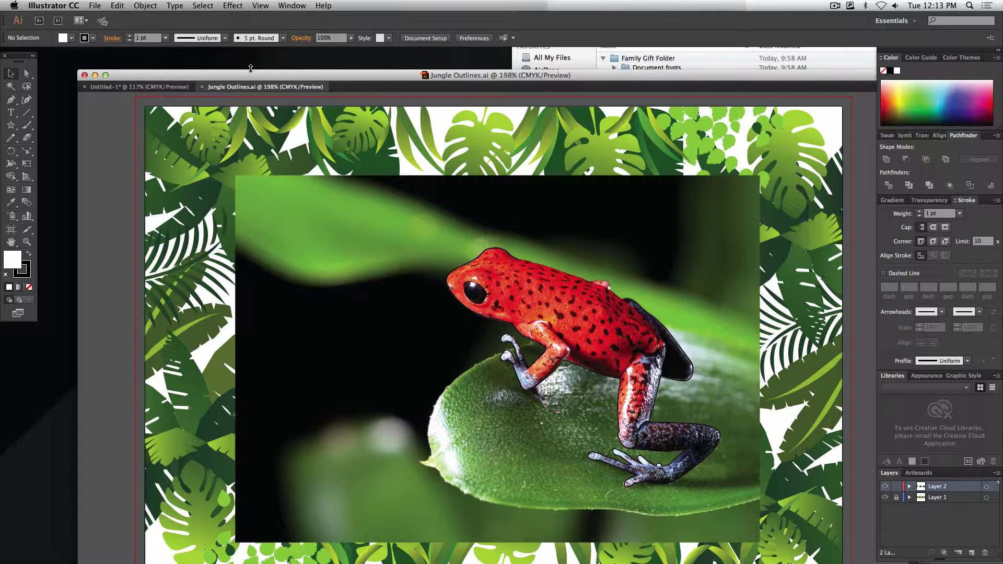
{"action": "key", "text": "super+minus"}
{"action": "key", "text": "super+minus"}
{"action": "key", "text": "super+minus"}
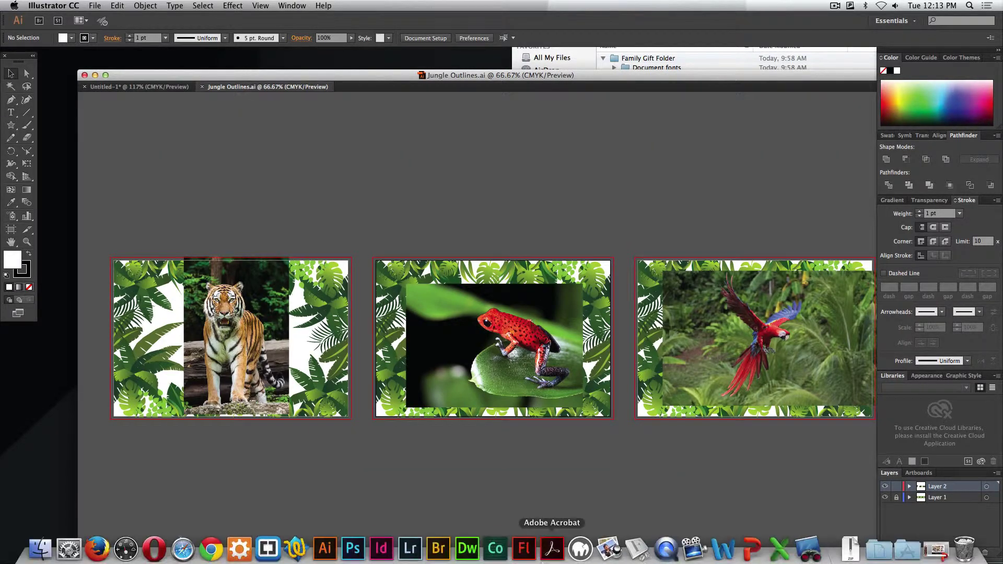
{"action": "scroll", "coordinate": [409, 330], "scroll_direction": "left", "scroll_amount": 5}
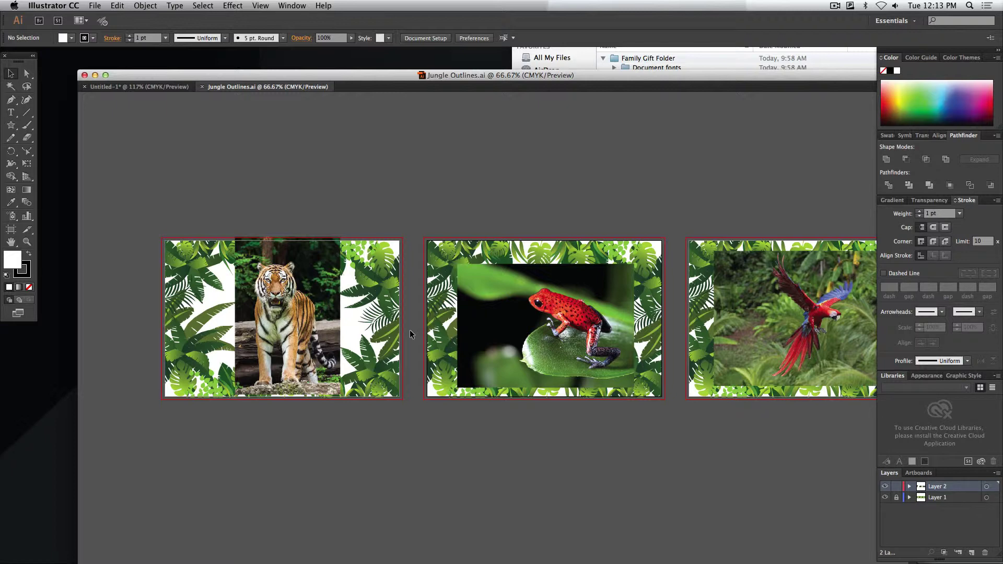
{"action": "key", "text": "super+equal"}
{"action": "key", "text": "super+equal"}
{"action": "left_click_drag", "start_coordinate": [337, 303], "coordinate": [671, 332]}
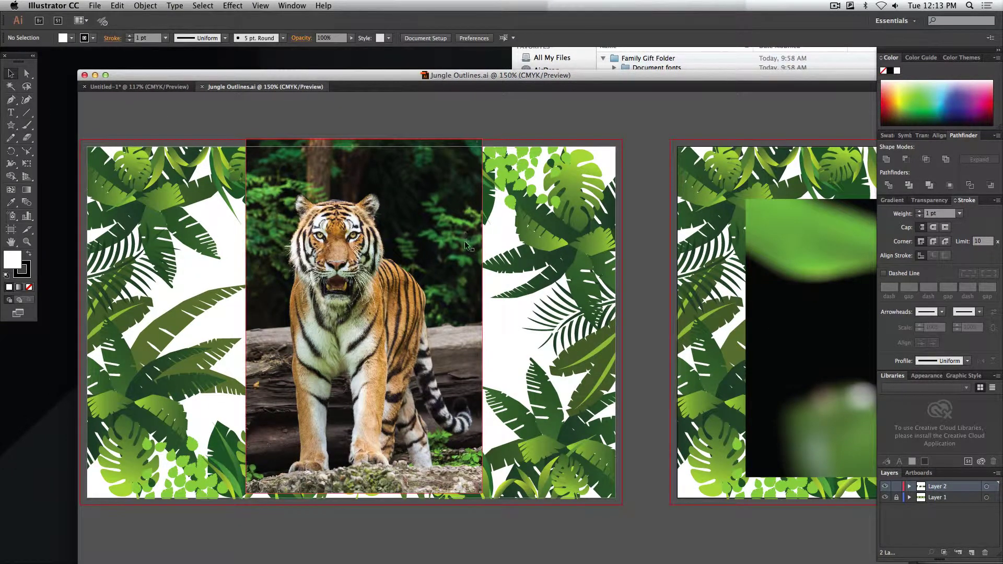
{"action": "left_click", "coordinate": [453, 218]}
{"action": "mouse_move", "coordinate": [363, 228]}
{"action": "left_mouse_down"}
{"action": "mouse_move", "coordinate": [472, 219]}
{"action": "mouse_move", "coordinate": [475, 230]}
{"action": "mouse_move", "coordinate": [336, 235]}
{"action": "mouse_move", "coordinate": [347, 236]}
{"action": "left_mouse_up"}
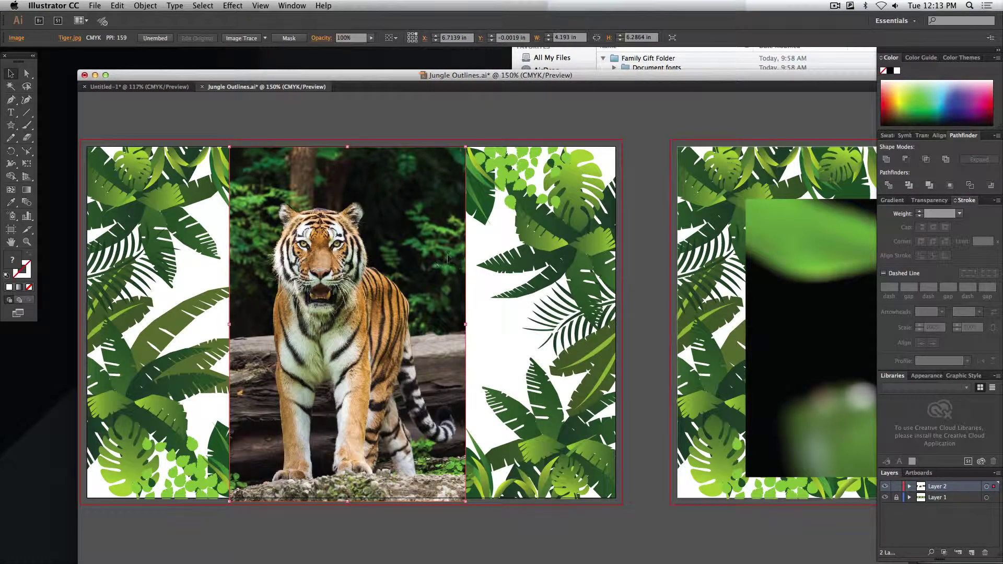
{"action": "scroll", "coordinate": [448, 258], "scroll_direction": "right", "scroll_amount": 15}
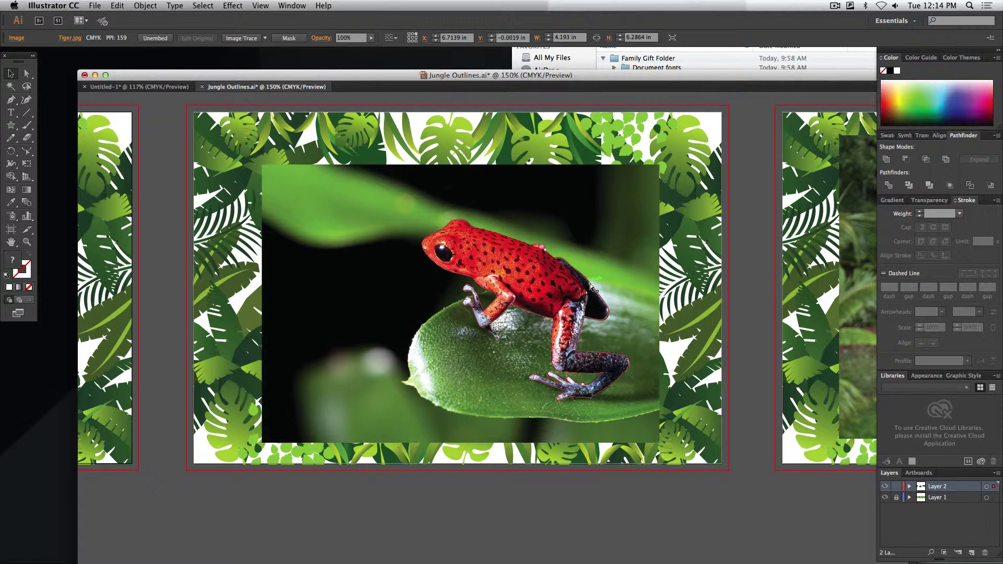
Step: Zoom in on the frog and pick the standard Pen tool
{"action": "key", "text": "super+equal"}
{"action": "key", "text": "super+equal"}
{"action": "key", "text": "super+equal"}
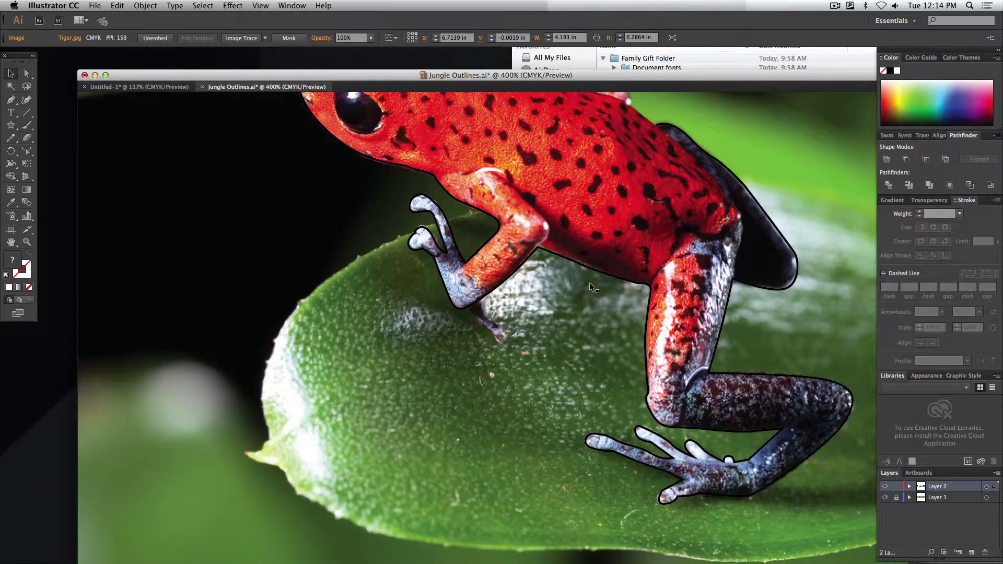
{"action": "scroll", "coordinate": [590, 282], "scroll_direction": "up", "scroll_amount": 5}
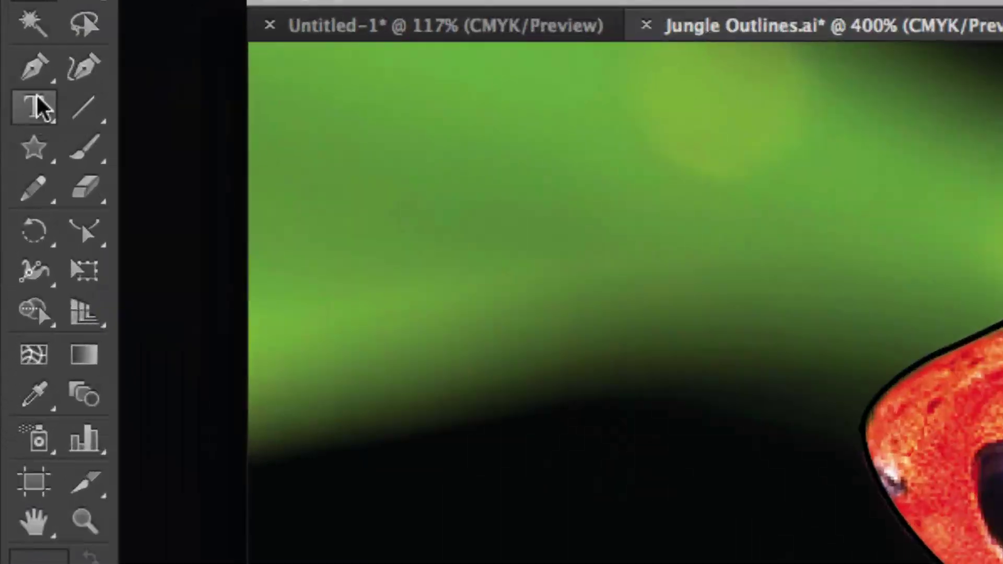
{"action": "left_click", "coordinate": [10, 101]}
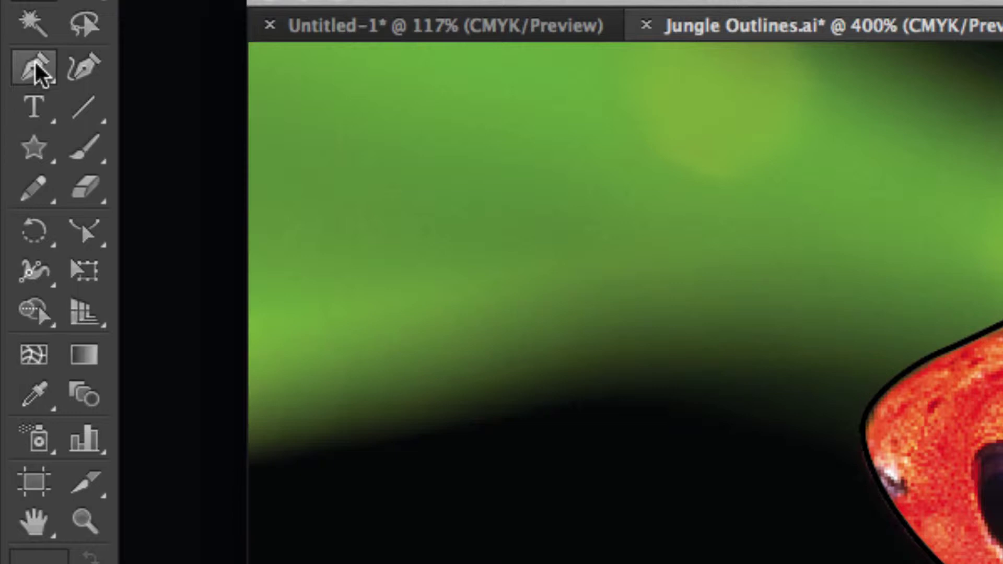
{"action": "left_click_drag", "start_coordinate": [29, 79], "coordinate": [139, 86]}
Step: Resume the open frog outline and add curved anchors over the frog's back hump
{"action": "scroll", "coordinate": [438, 230], "scroll_direction": "right", "scroll_amount": 10}
{"action": "scroll", "coordinate": [439, 230], "scroll_direction": "down", "scroll_amount": 3}
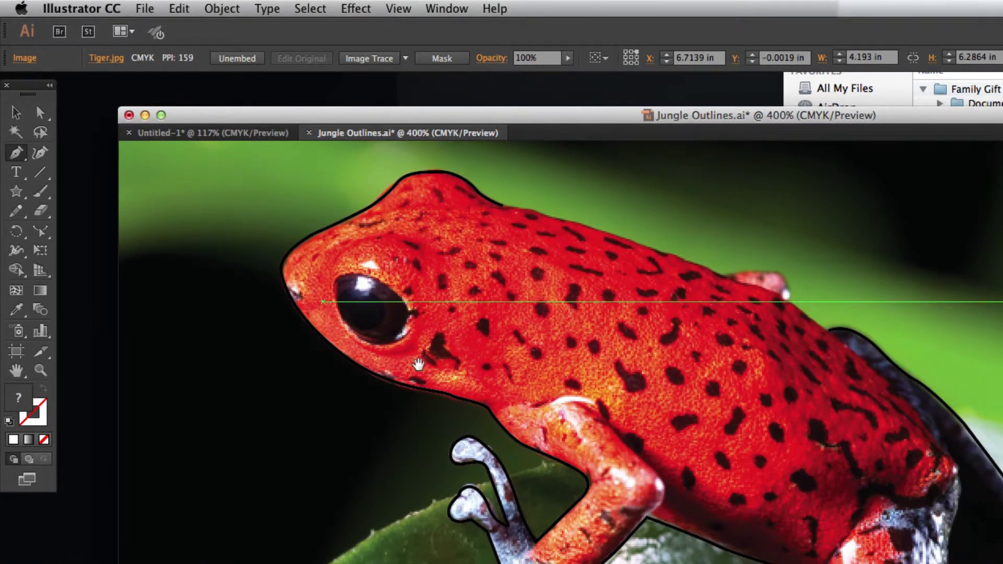
{"action": "scroll", "coordinate": [976, 437], "scroll_direction": "down", "scroll_amount": 5}
{"action": "scroll", "coordinate": [976, 438], "scroll_direction": "right", "scroll_amount": 3}
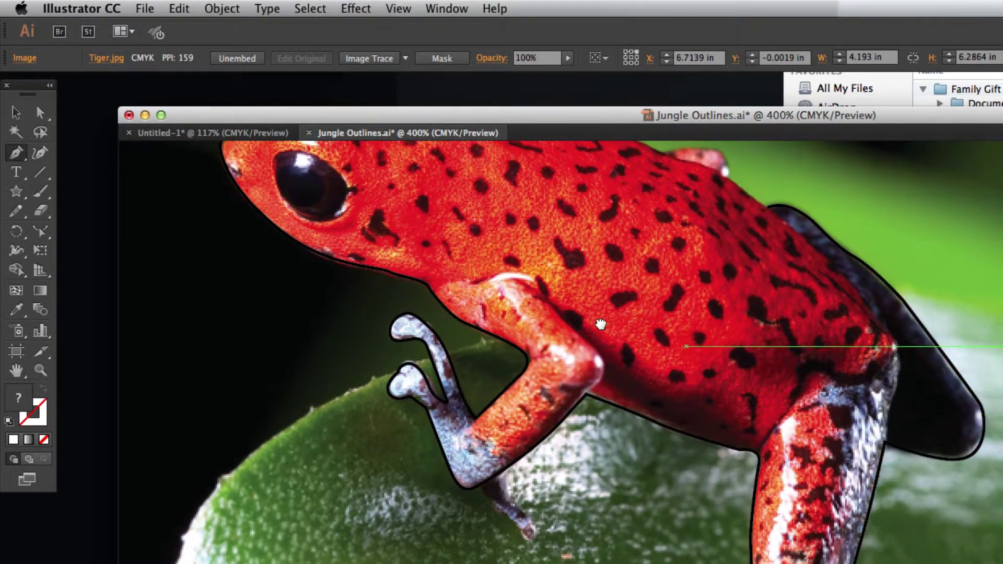
{"action": "scroll", "coordinate": [561, 376], "scroll_direction": "up", "scroll_amount": 4}
{"action": "scroll", "coordinate": [562, 376], "scroll_direction": "right", "scroll_amount": 6}
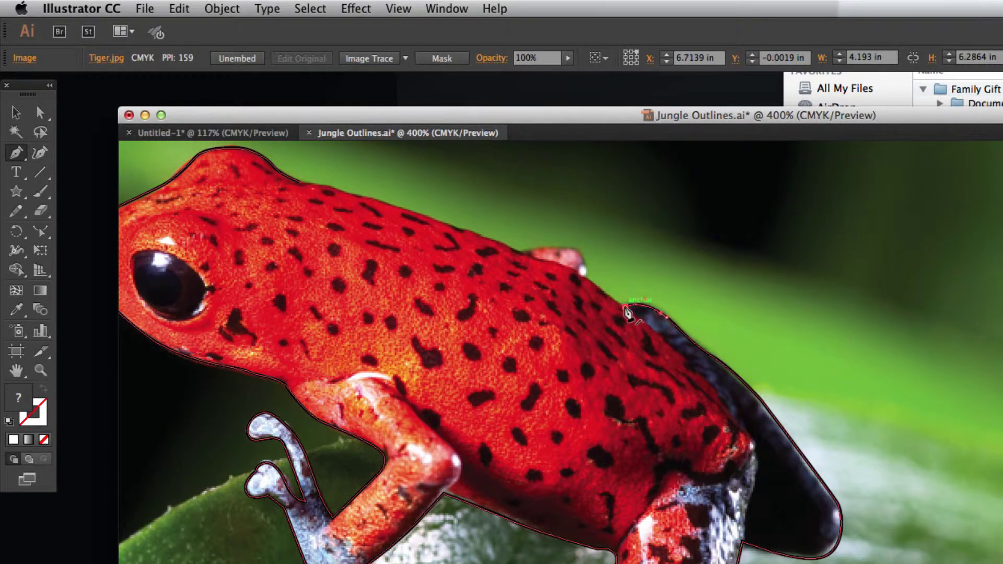
{"action": "left_click", "coordinate": [626, 306]}
{"action": "left_click", "coordinate": [582, 275], "text": "super"}
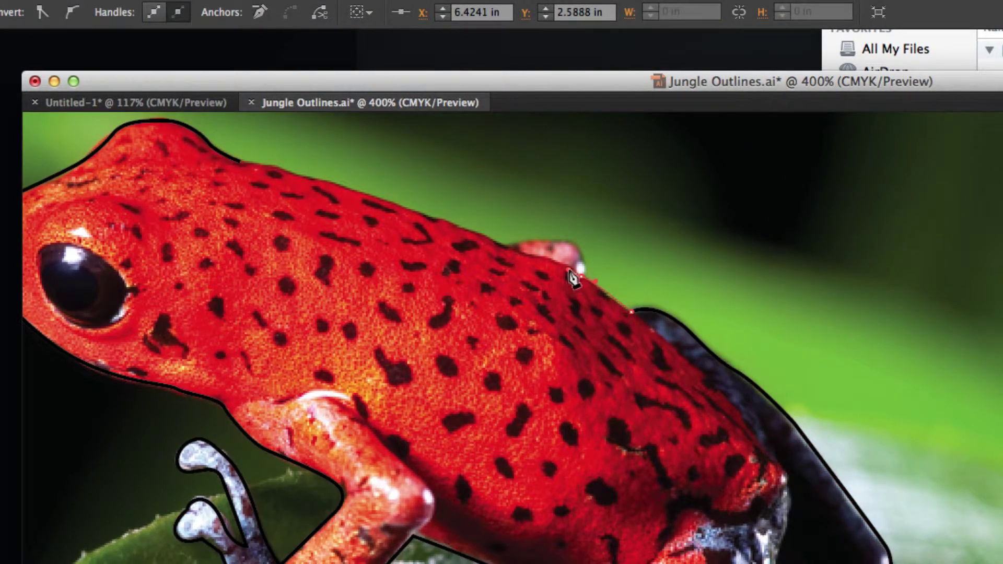
{"action": "mouse_move", "coordinate": [573, 278]}
{"action": "left_mouse_down"}
{"action": "mouse_move", "coordinate": [570, 248]}
{"action": "mouse_move", "coordinate": [510, 254]}
{"action": "mouse_move", "coordinate": [496, 235]}
{"action": "mouse_move", "coordinate": [477, 243]}
{"action": "mouse_move", "coordinate": [448, 214]}
{"action": "mouse_move", "coordinate": [386, 205]}
{"action": "mouse_move", "coordinate": [283, 162]}
{"action": "mouse_move", "coordinate": [242, 169]}
{"action": "left_mouse_up"}
{"action": "left_click", "coordinate": [367, 197], "text": "super"}
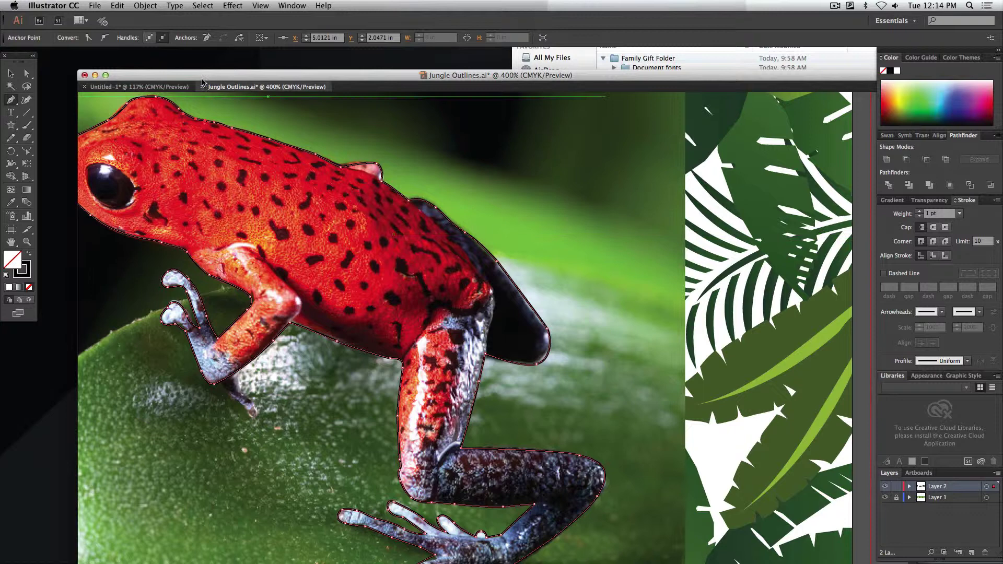
Step: Fill the frog outline with solid black to form a silhouette
{"action": "left_click_drag", "start_coordinate": [217, 73], "coordinate": [245, 68]}
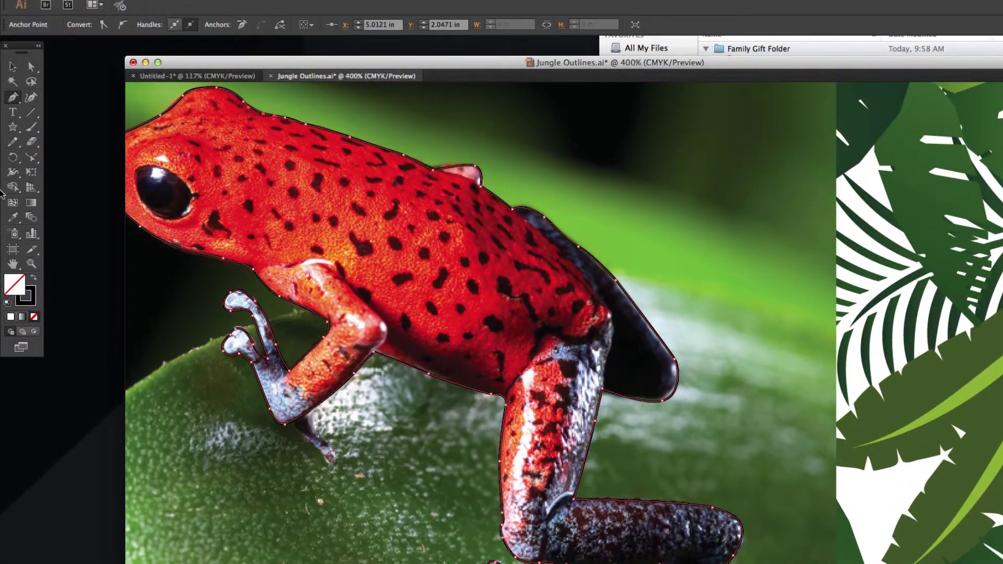
{"action": "key", "text": "shift+x"}
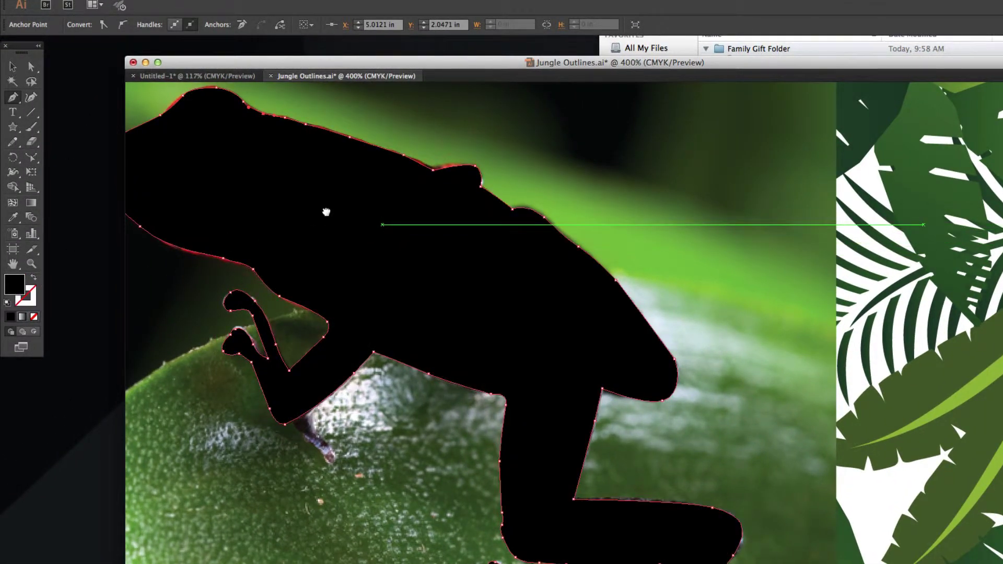
{"action": "left_click_drag", "start_coordinate": [326, 212], "coordinate": [439, 223]}
{"action": "left_click", "coordinate": [33, 277]}
{"action": "left_click", "coordinate": [34, 277]}
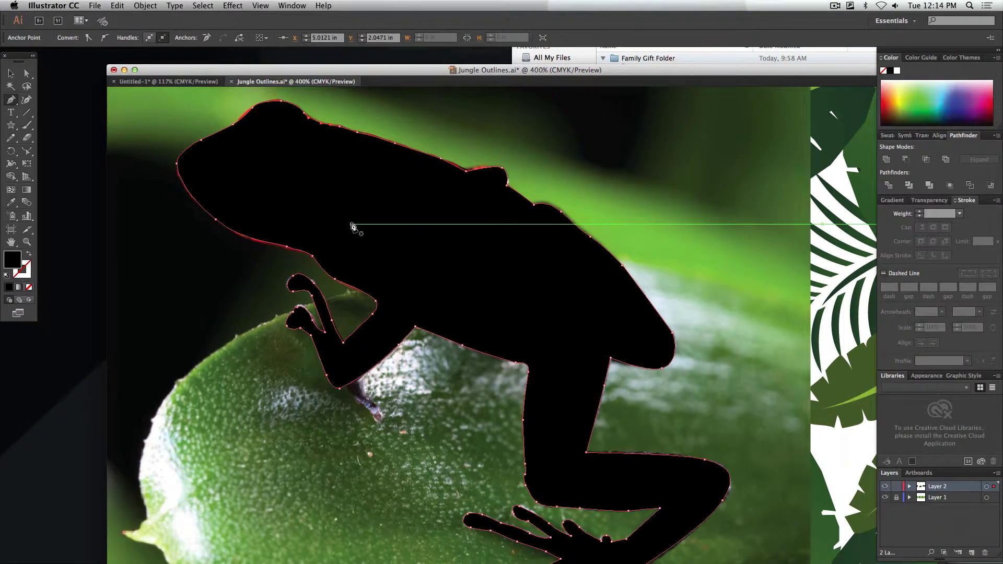
{"action": "key", "text": "super+minus"}
{"action": "left_click_drag", "start_coordinate": [324, 74], "coordinate": [237, 69]}
Step: Pull the silhouette aside to compare with the frog, undo the move, and deselect
{"action": "key", "text": "v"}
{"action": "left_click", "coordinate": [246, 156]}
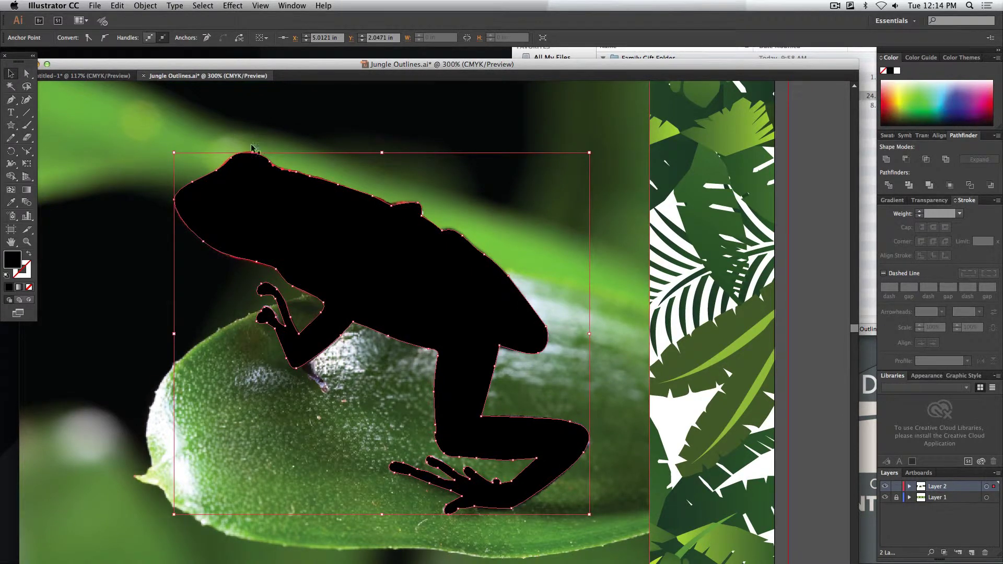
{"action": "left_click_drag", "start_coordinate": [310, 205], "coordinate": [389, 180]}
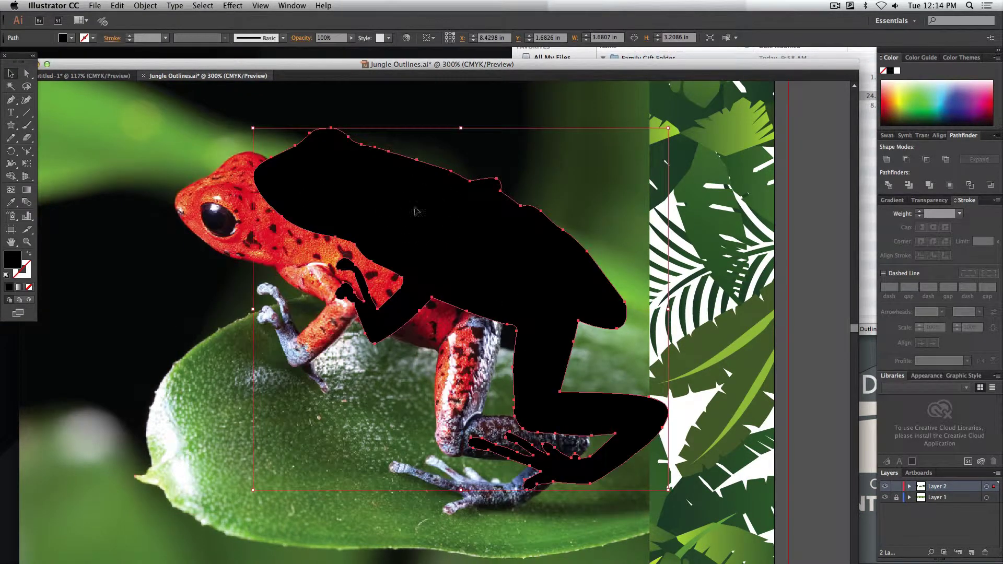
{"action": "key", "text": "super+z"}
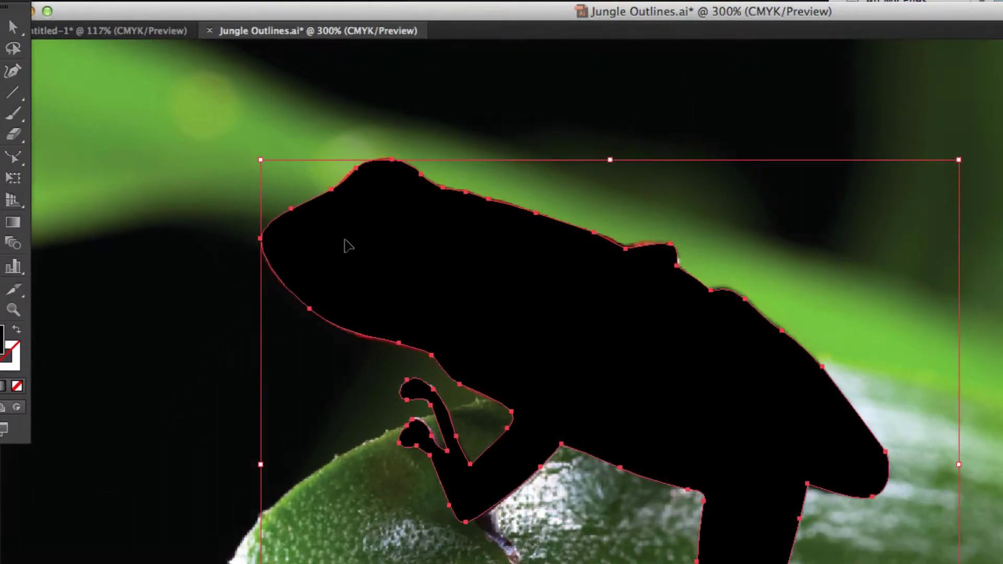
{"action": "left_click", "coordinate": [166, 158]}
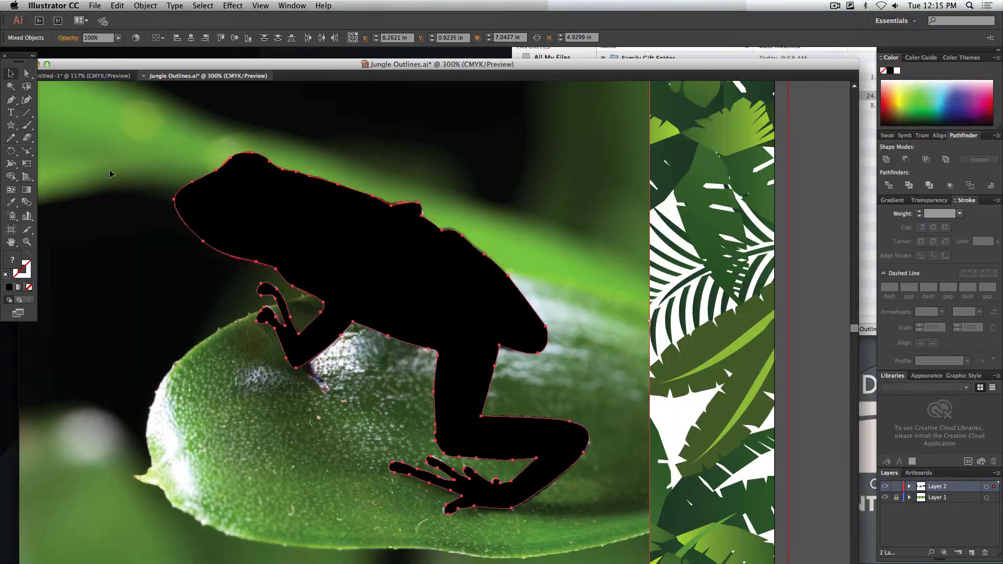
Step: Zoom out and apply Object > Clipping Mask > Make to the frog silhouette and photo
{"action": "key", "text": "super+minus"}
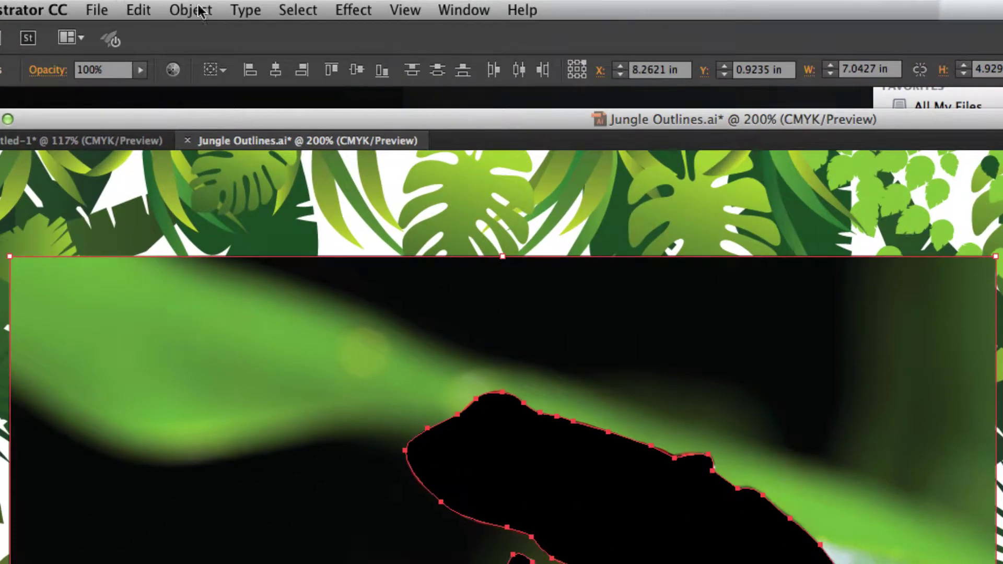
{"action": "left_click", "coordinate": [201, 11]}
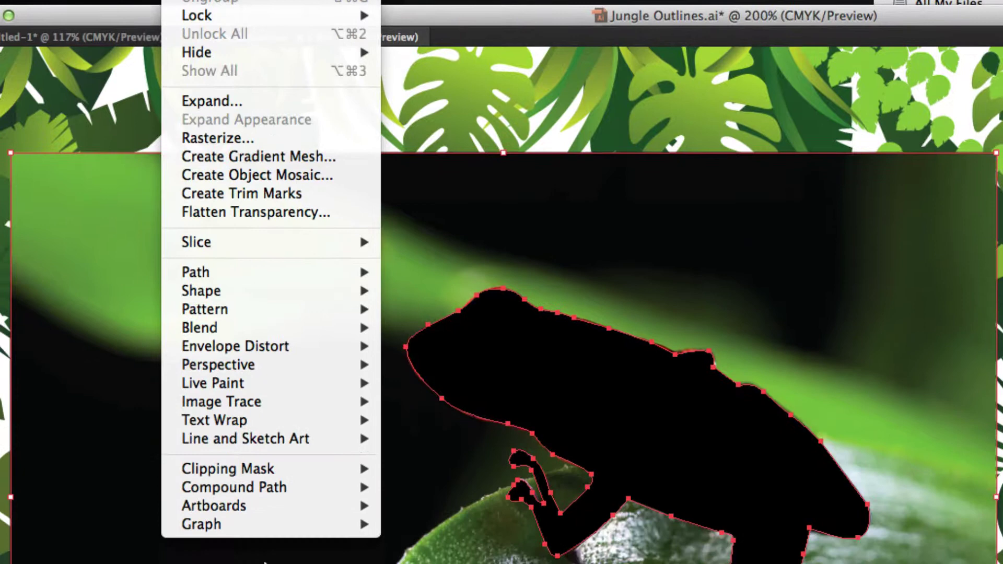
{"action": "mouse_move", "coordinate": [237, 469]}
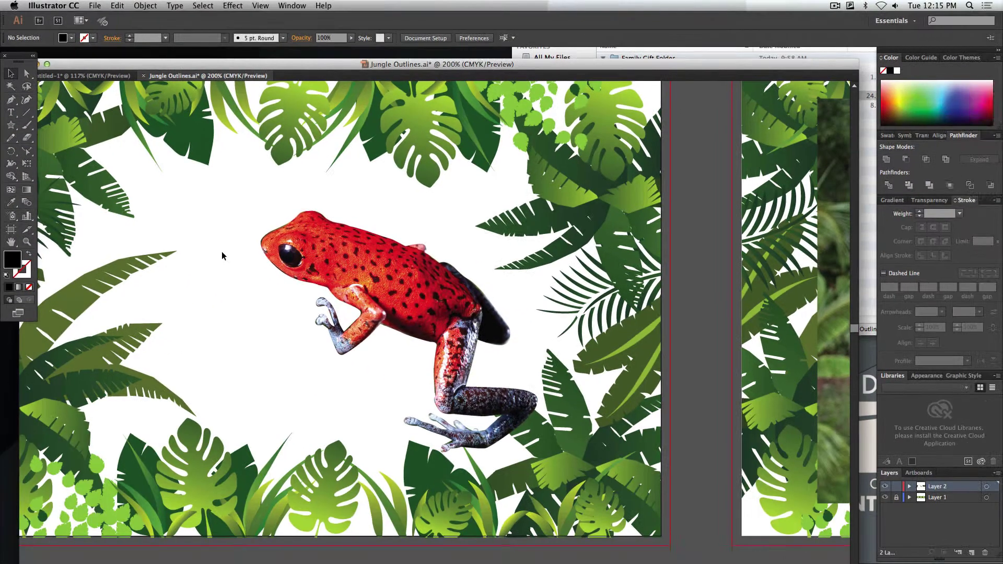
Step: Move the clipped frog up-left, realign the photo inside its frog mask, then deselect and zoom out
{"action": "left_click_drag", "start_coordinate": [444, 314], "coordinate": [366, 275]}
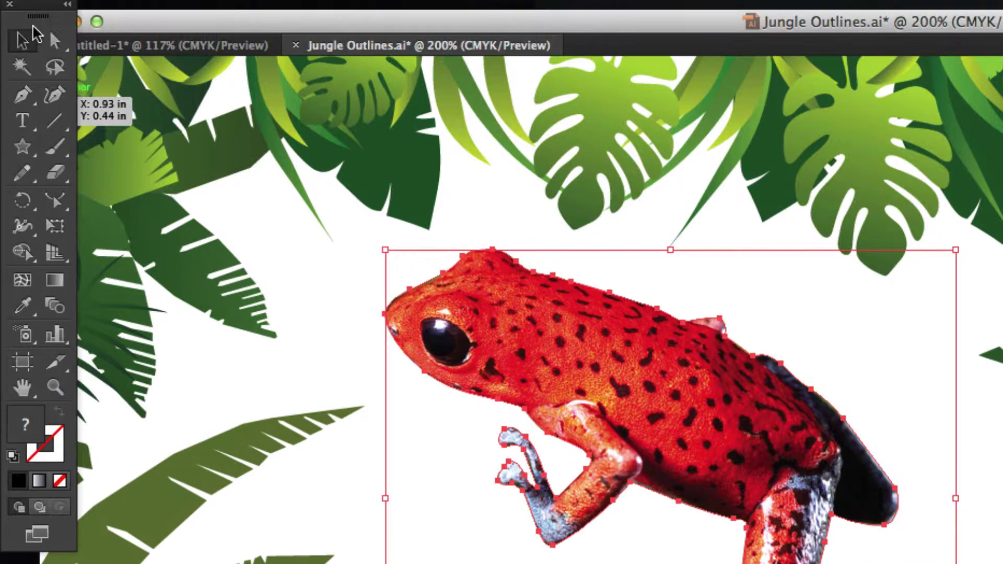
{"action": "left_click", "coordinate": [55, 41]}
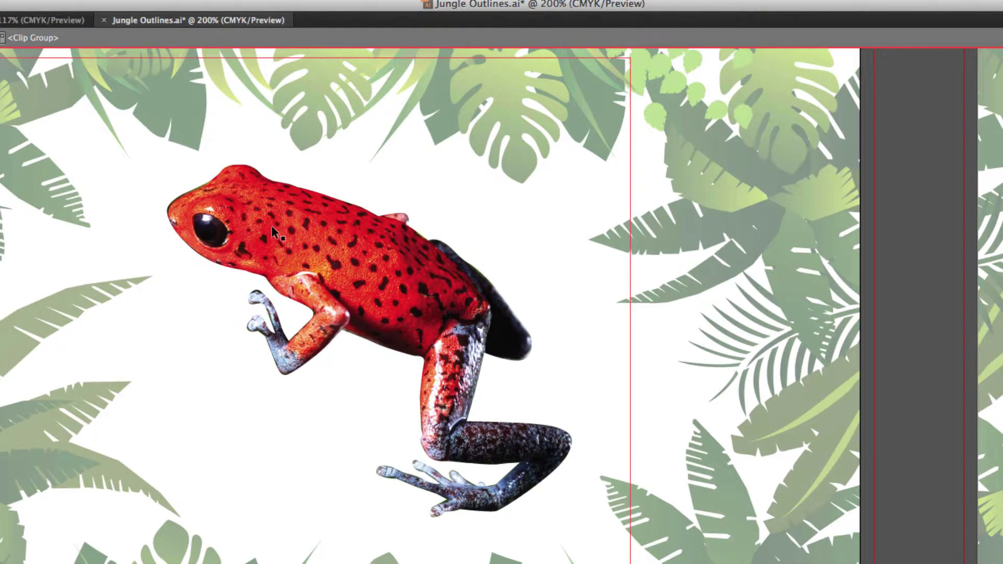
{"action": "left_click_drag", "start_coordinate": [272, 229], "coordinate": [290, 269]}
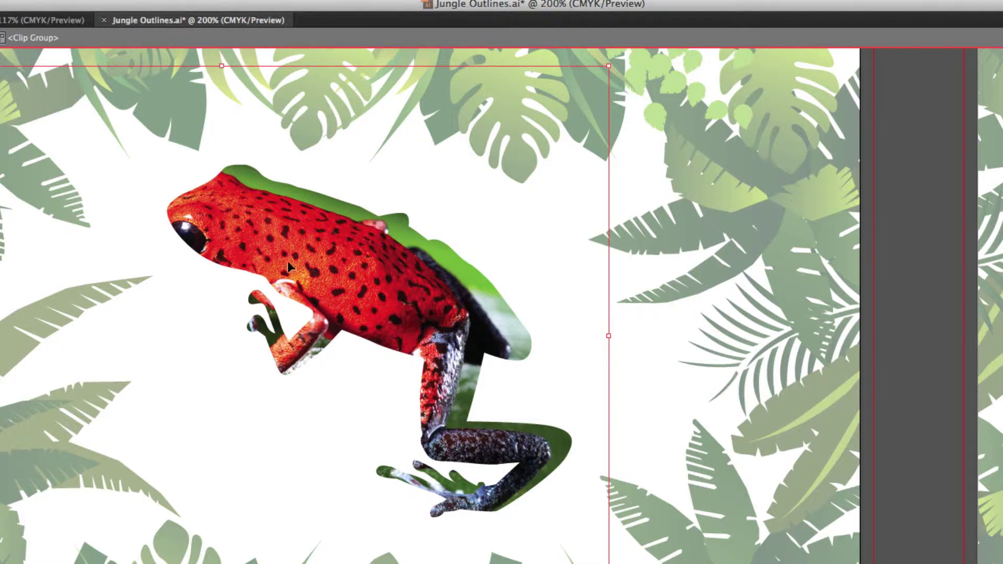
{"action": "left_click_drag", "start_coordinate": [290, 268], "coordinate": [310, 259]}
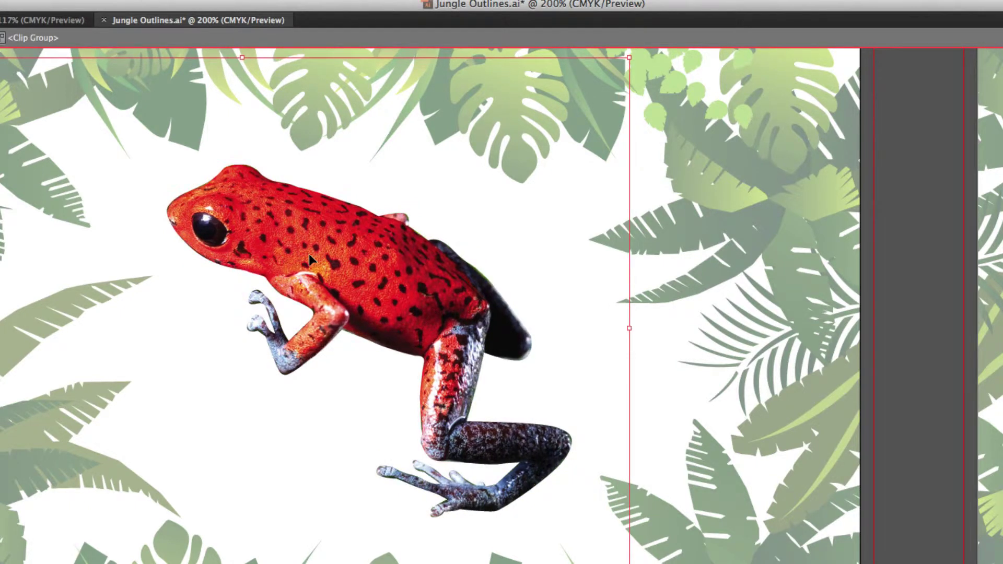
{"action": "key", "text": "Up"}
{"action": "key", "text": "Down"}
{"action": "key", "text": "super+shift+a"}
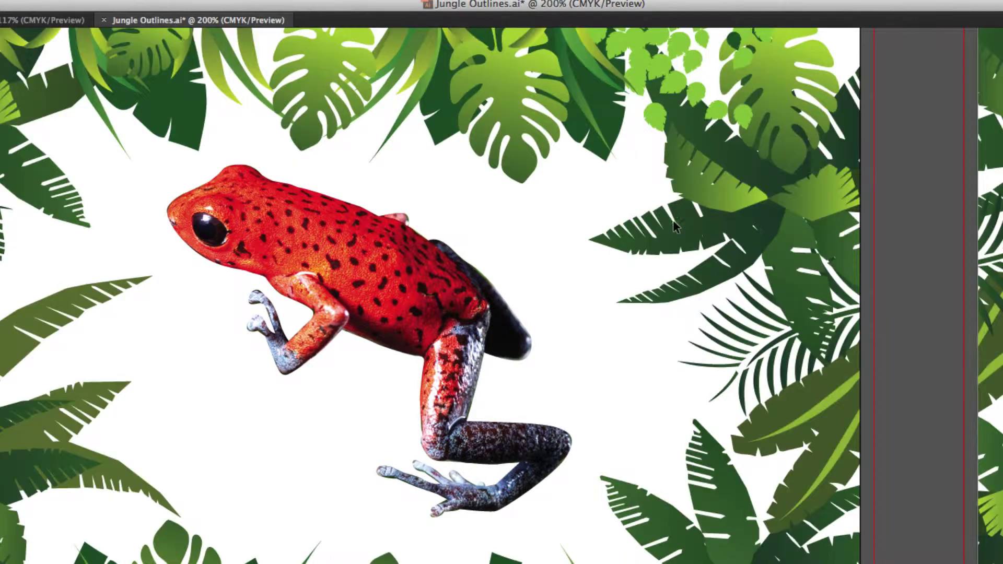
{"action": "key", "text": "super+minus"}
{"action": "key", "text": "super+minus"}
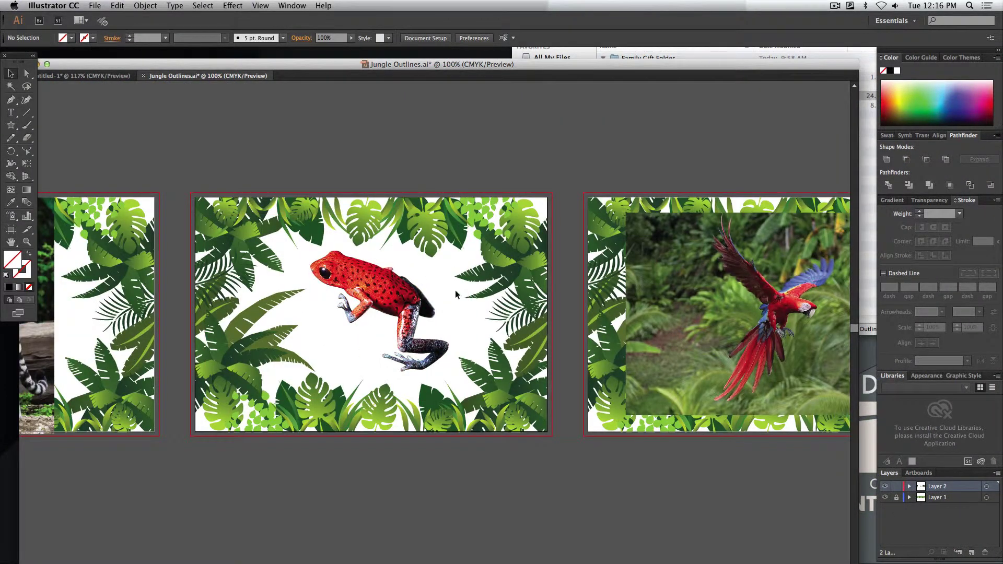
{"action": "scroll", "coordinate": [455, 291], "scroll_direction": "right", "scroll_amount": 5}
{"action": "scroll", "coordinate": [455, 291], "scroll_direction": "down", "scroll_amount": 1}
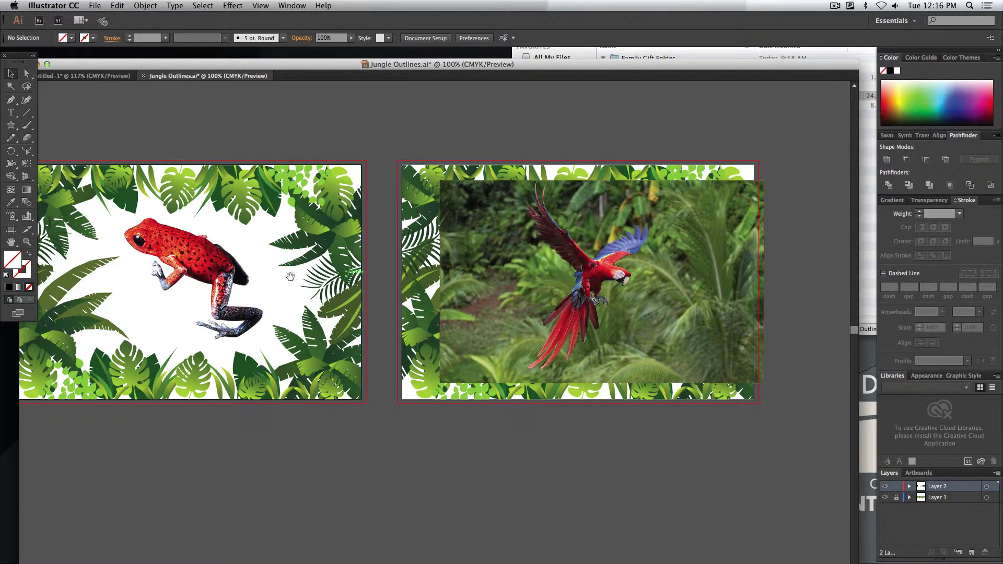
{"action": "scroll", "coordinate": [376, 260], "scroll_direction": "left", "scroll_amount": 8}
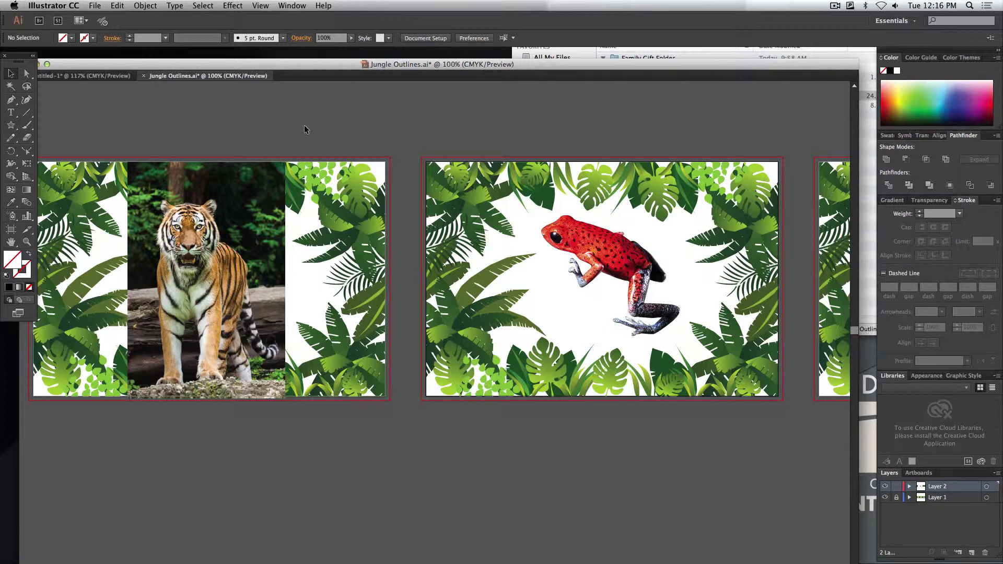
Step: Close Jungle Outlines.ai without saving and minimize the Untitled-1 logo document
{"action": "key", "text": "super+w"}
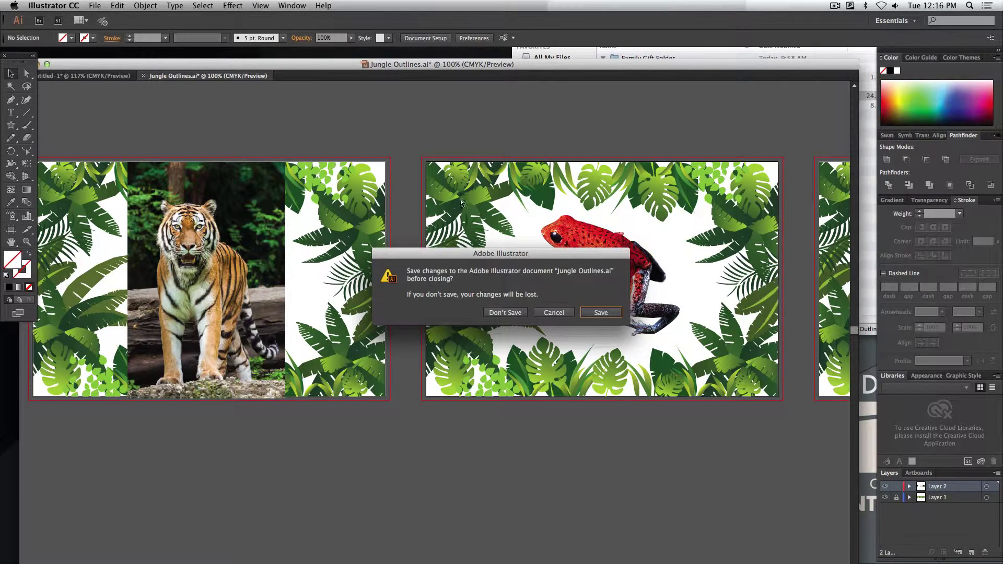
{"action": "left_click", "coordinate": [525, 316]}
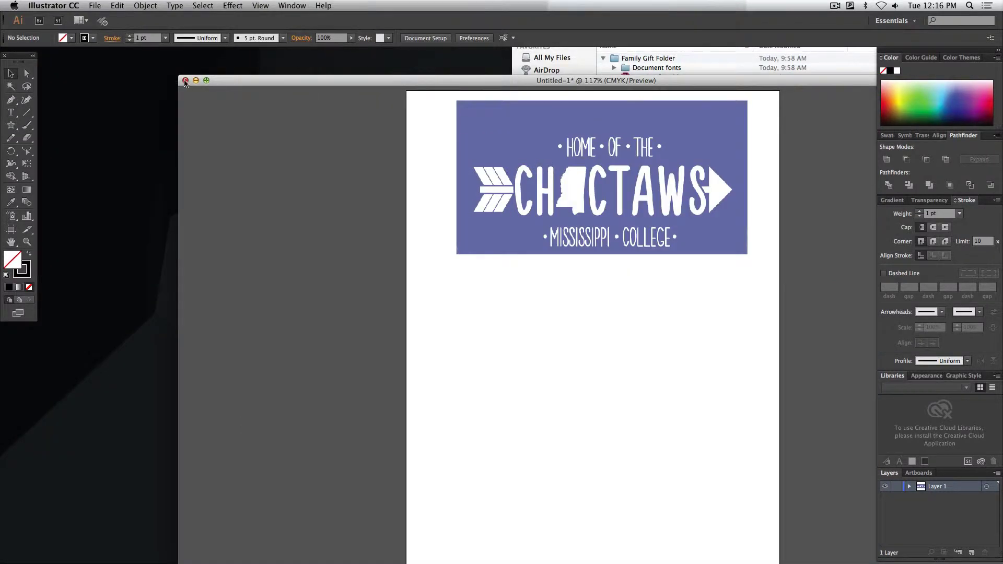
{"action": "left_click", "coordinate": [196, 81]}
{"action": "left_click", "coordinate": [436, 72]}
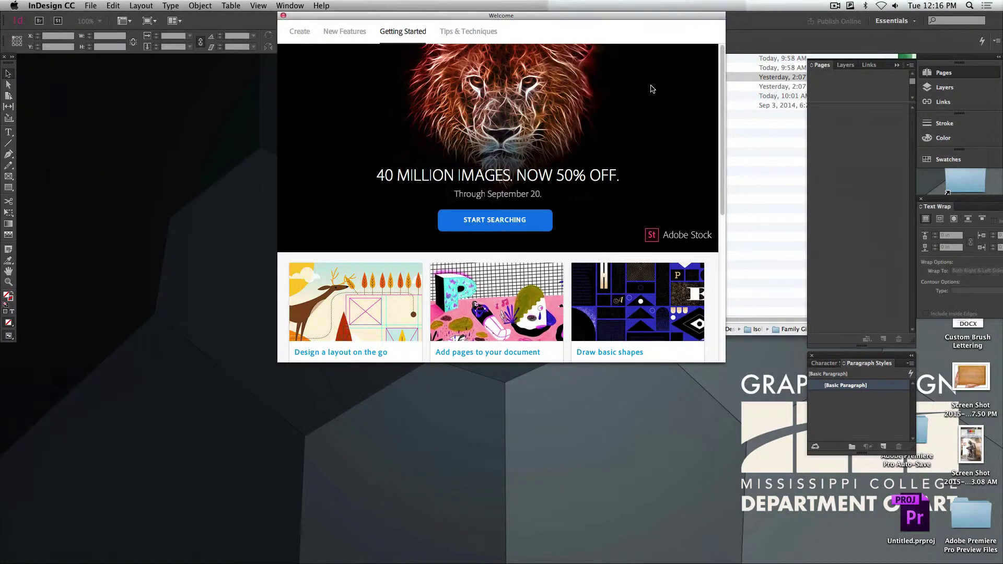
Step: Dismiss the InDesign Welcome screen and open FamilyGift.indd from Finder
{"action": "left_click_drag", "start_coordinate": [341, 16], "coordinate": [364, 51]}
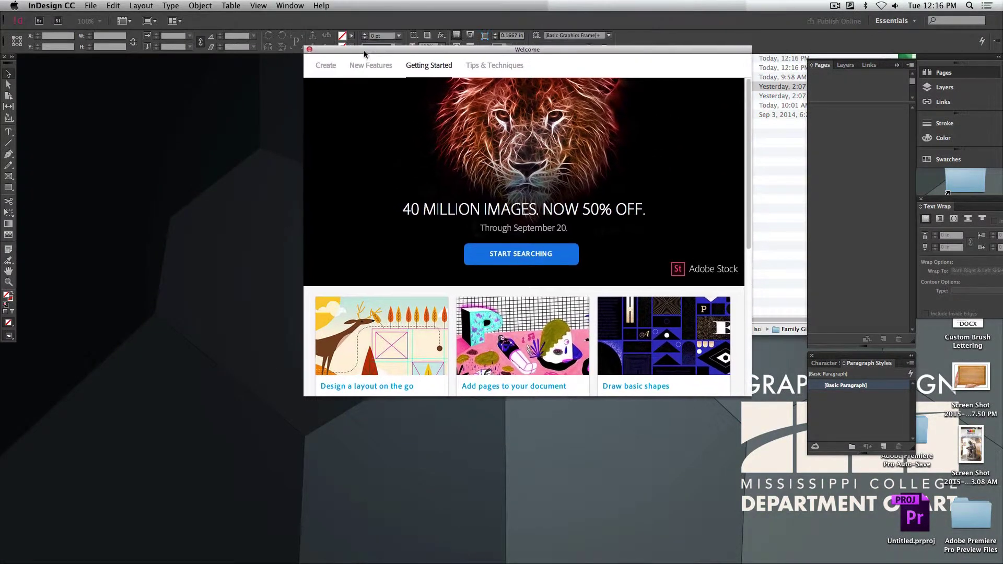
{"action": "left_click", "coordinate": [309, 50]}
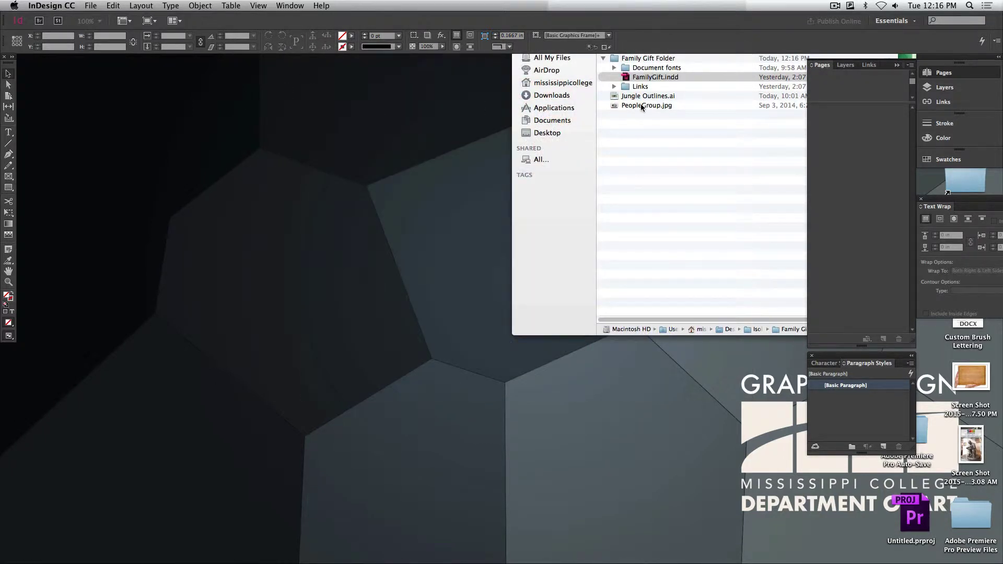
{"action": "double_click", "coordinate": [644, 79]}
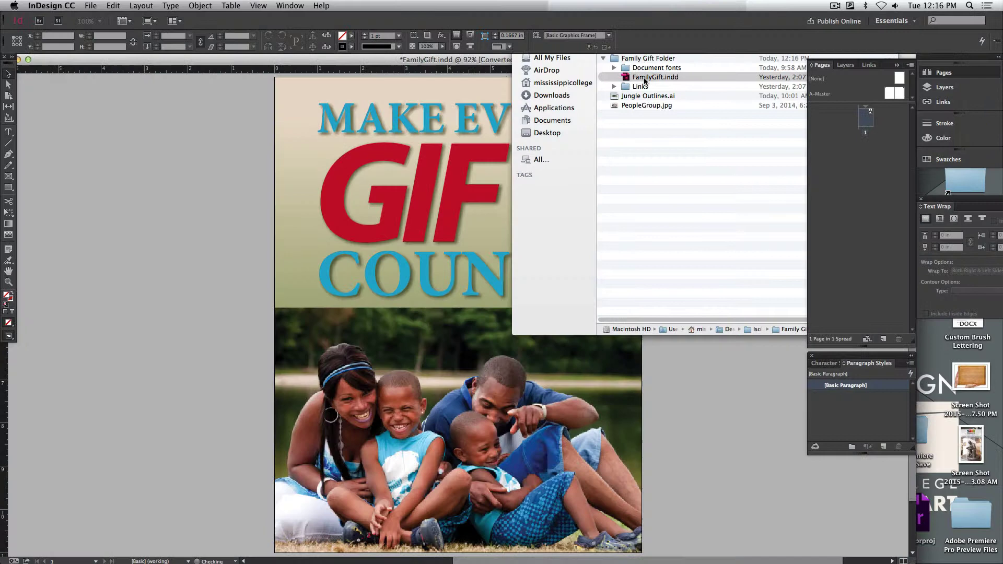
{"action": "left_click", "coordinate": [622, 158]}
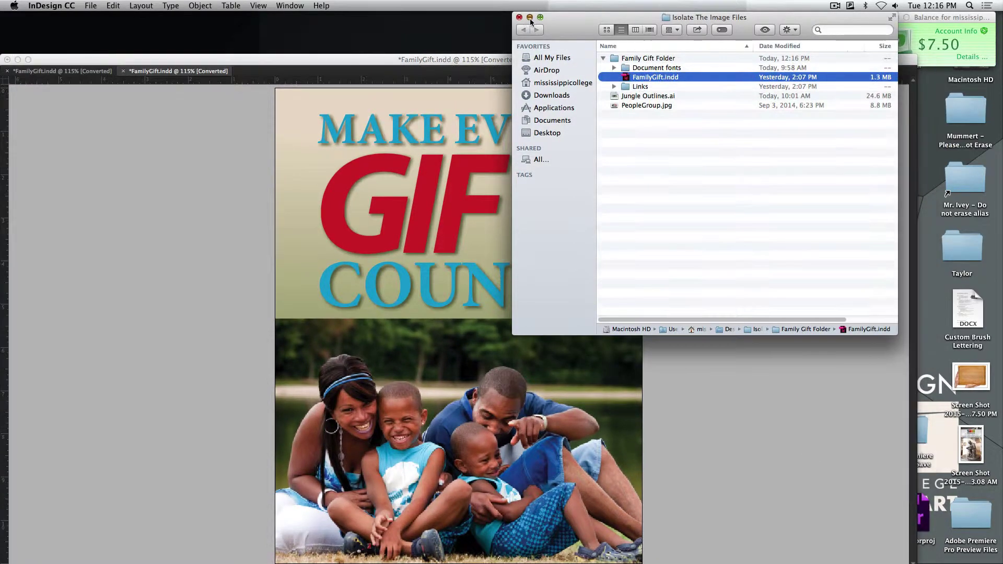
{"action": "key", "text": "super+m"}
Step: Pan the page to show the MAKE EVERY GIFT COUNT headline and family photo
{"action": "scroll", "coordinate": [152, 331], "scroll_direction": "down", "scroll_amount": 3}
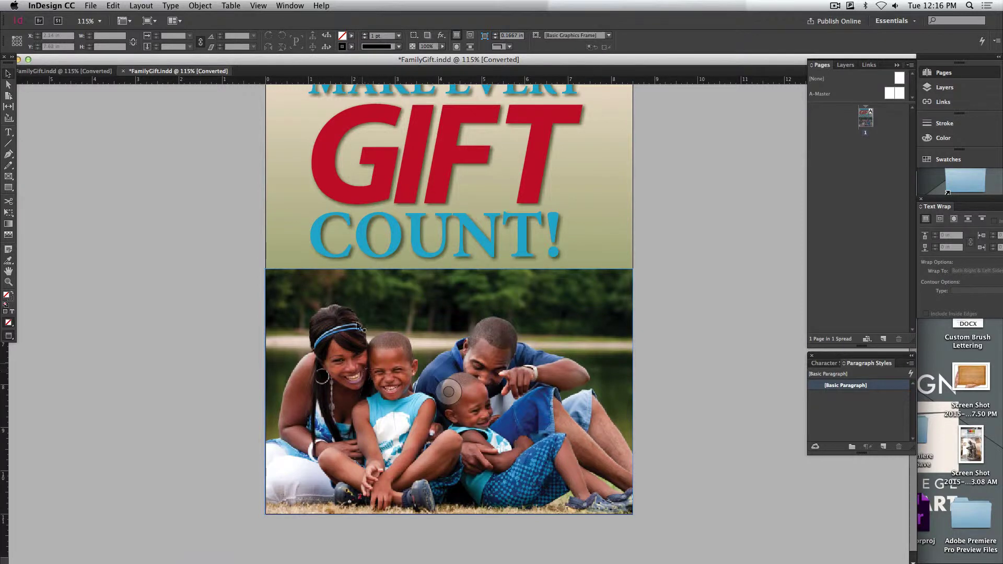
{"action": "left_click_drag", "start_coordinate": [125, 204], "coordinate": [125, 250]}
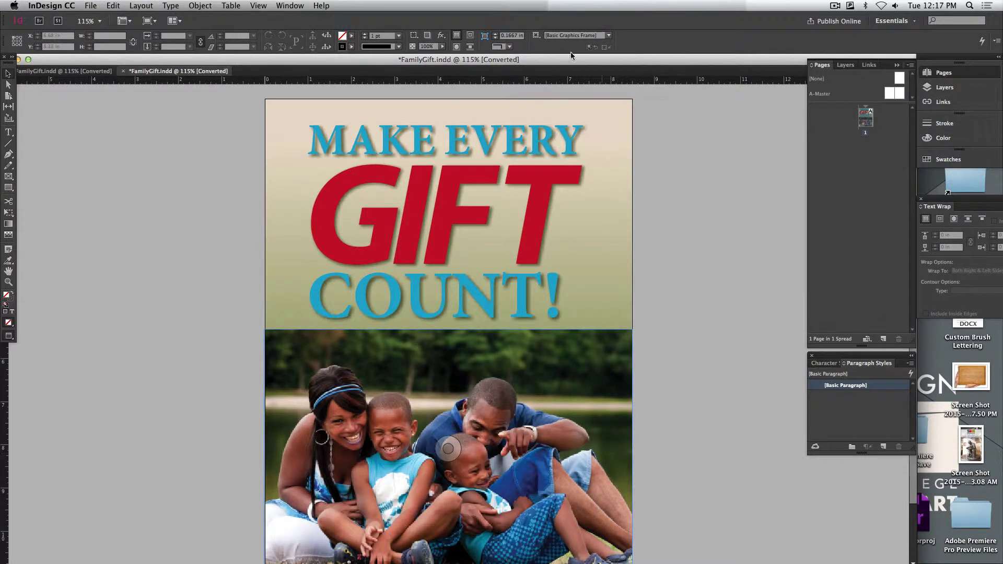
{"action": "scroll", "coordinate": [736, 297], "scroll_direction": "down", "scroll_amount": 3}
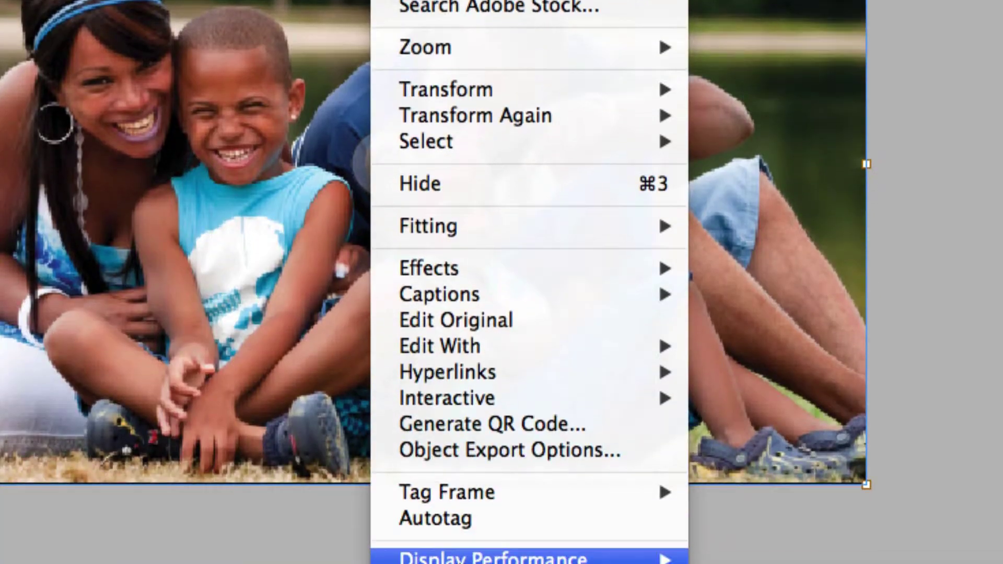
Step: Send the family photo to Adobe Photoshop CC 2015 via Edit With
{"action": "mouse_move", "coordinate": [435, 346]}
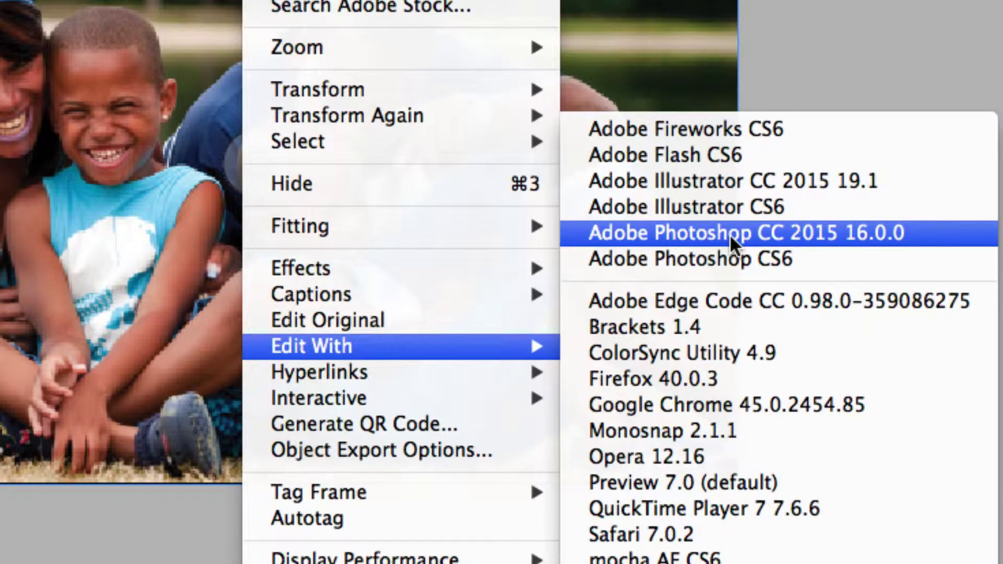
{"action": "left_click", "coordinate": [729, 234]}
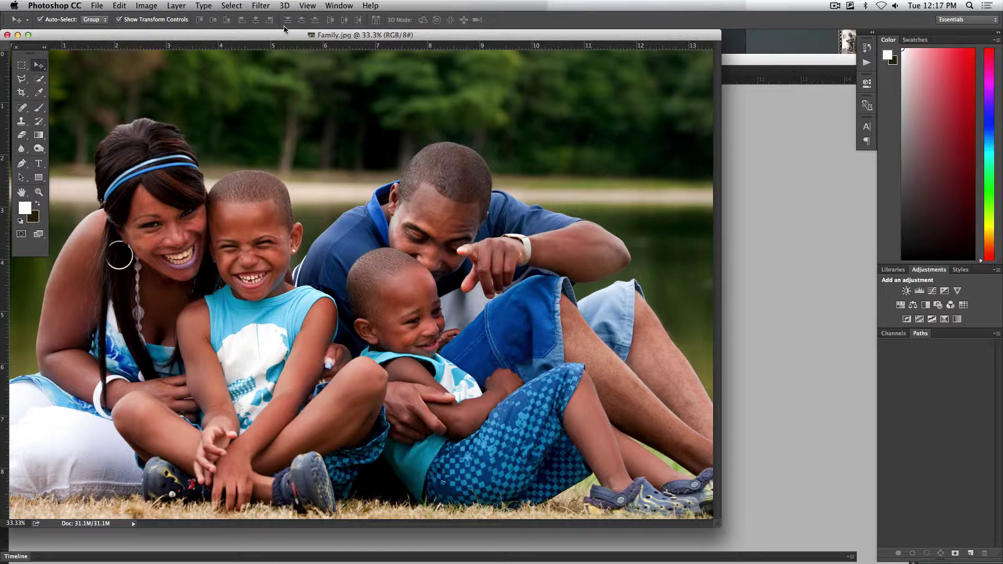
Step: Quick-select the family, adding the girl's leg, shoe, shirt patch and boy's shoe; float the Paths panel
{"action": "left_click_drag", "start_coordinate": [252, 37], "coordinate": [332, 42]}
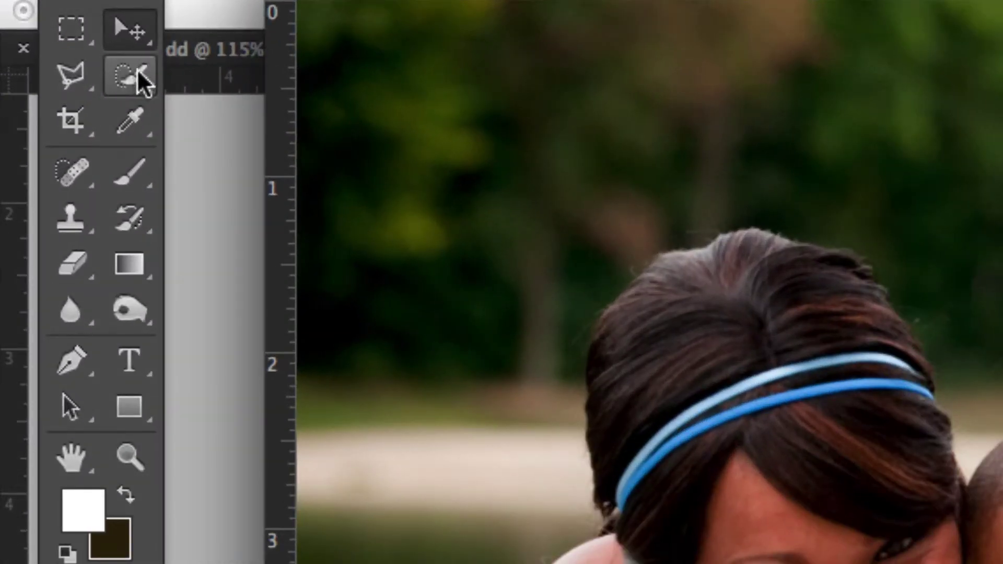
{"action": "left_click", "coordinate": [126, 79]}
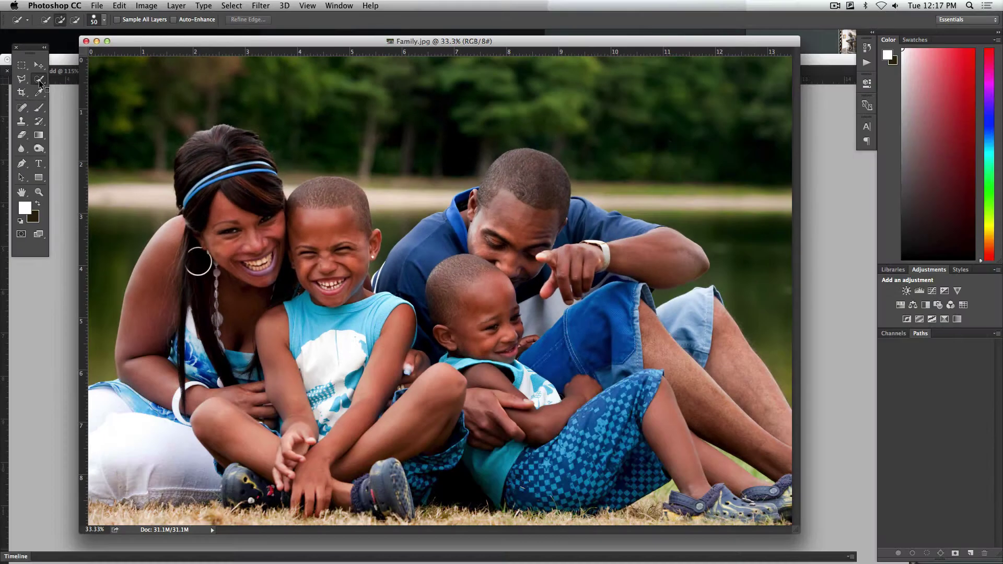
{"action": "mouse_move", "coordinate": [110, 448]}
{"action": "left_mouse_down"}
{"action": "mouse_move", "coordinate": [148, 404]}
{"action": "mouse_move", "coordinate": [168, 333]}
{"action": "mouse_move", "coordinate": [220, 255]}
{"action": "mouse_move", "coordinate": [238, 213]}
{"action": "mouse_move", "coordinate": [238, 173]}
{"action": "left_mouse_up"}
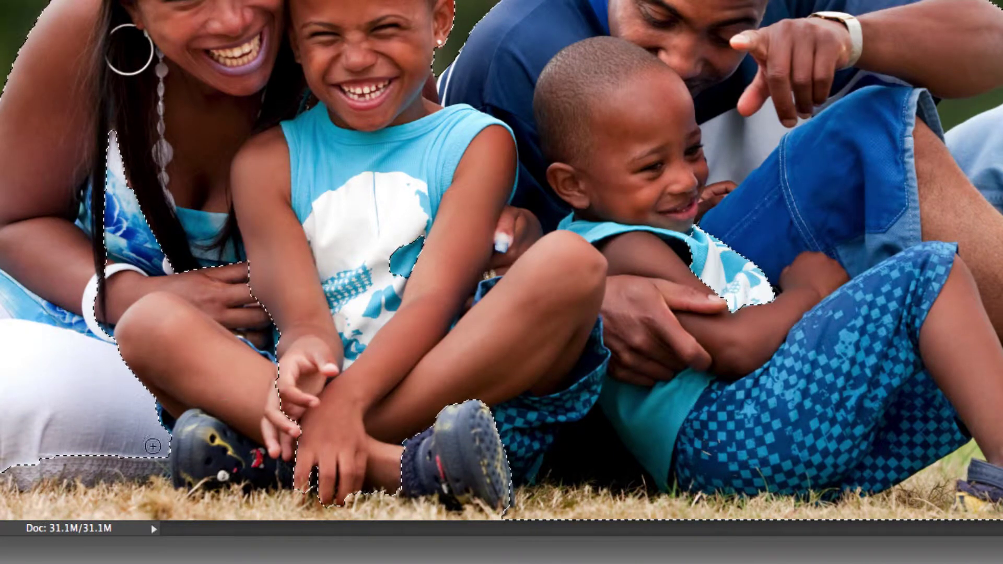
{"action": "left_click_drag", "start_coordinate": [280, 318], "coordinate": [220, 455]}
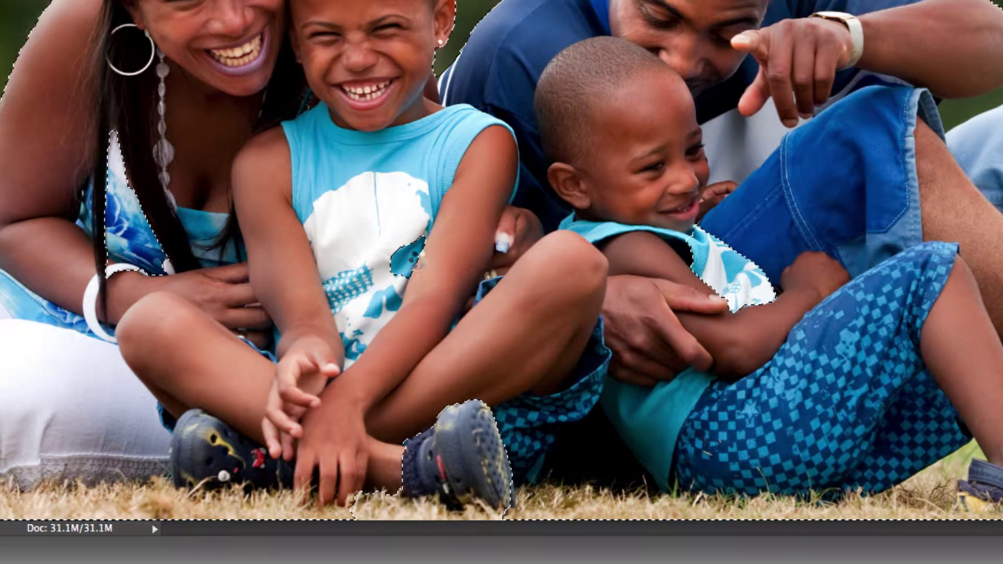
{"action": "left_click", "coordinate": [416, 257]}
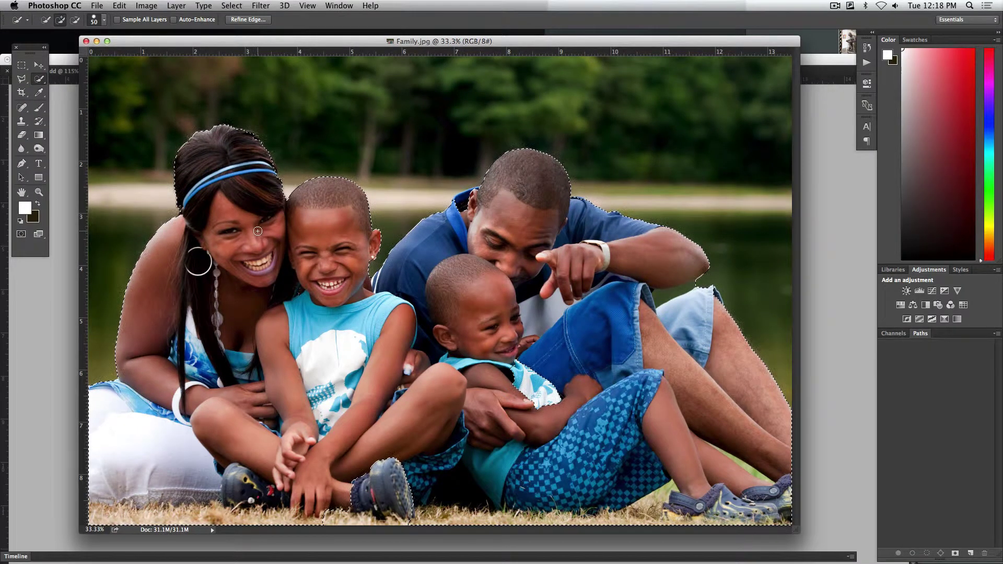
{"action": "left_click", "coordinate": [351, 506]}
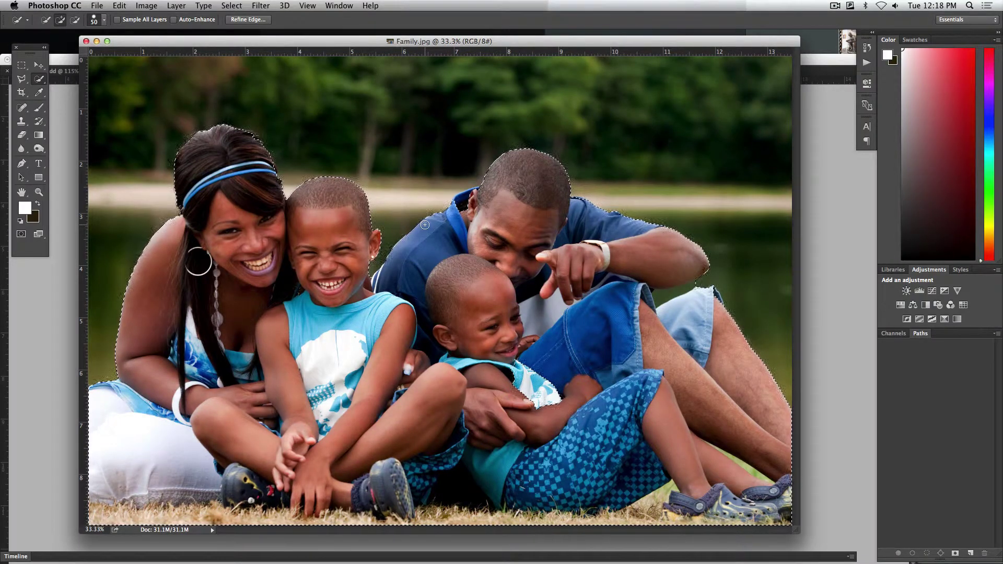
{"action": "left_click_drag", "start_coordinate": [921, 333], "coordinate": [473, 97]}
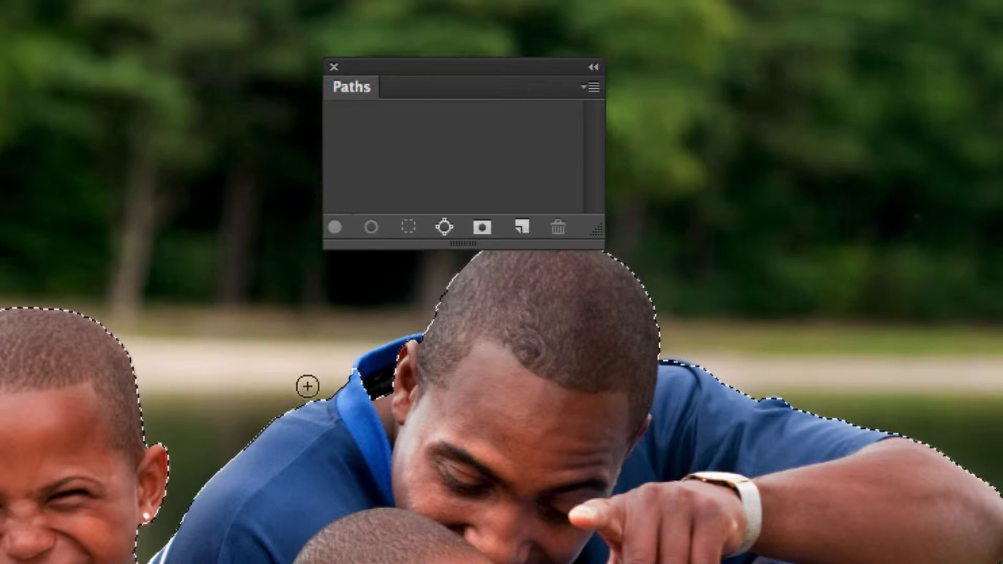
Step: Convert the family selection to a work path and save it as 'Family'
{"action": "left_click", "coordinate": [443, 230]}
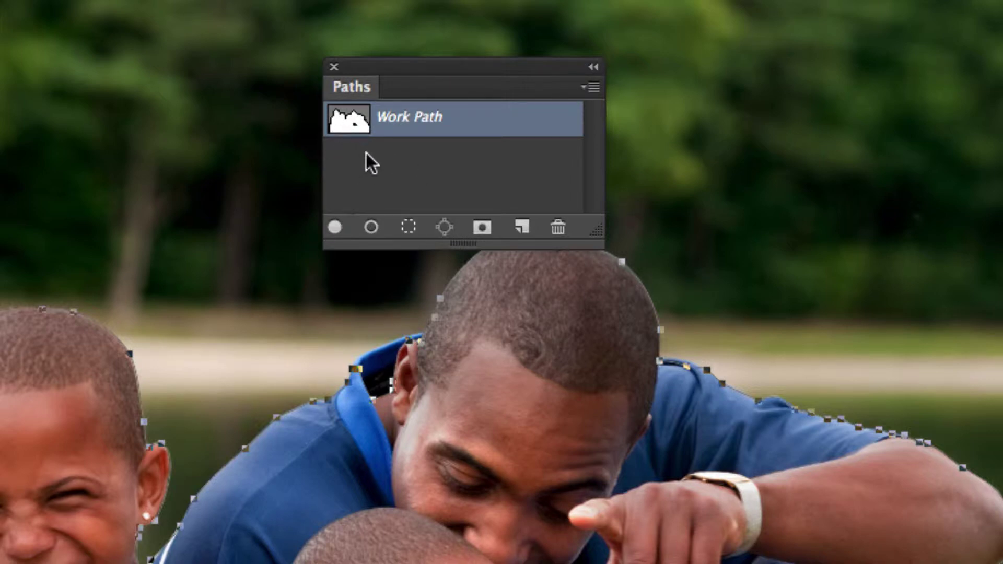
{"action": "double_click", "coordinate": [403, 128]}
{"action": "left_click_drag", "start_coordinate": [541, 497], "coordinate": [553, 346]}
{"action": "type", "text": "Family"}
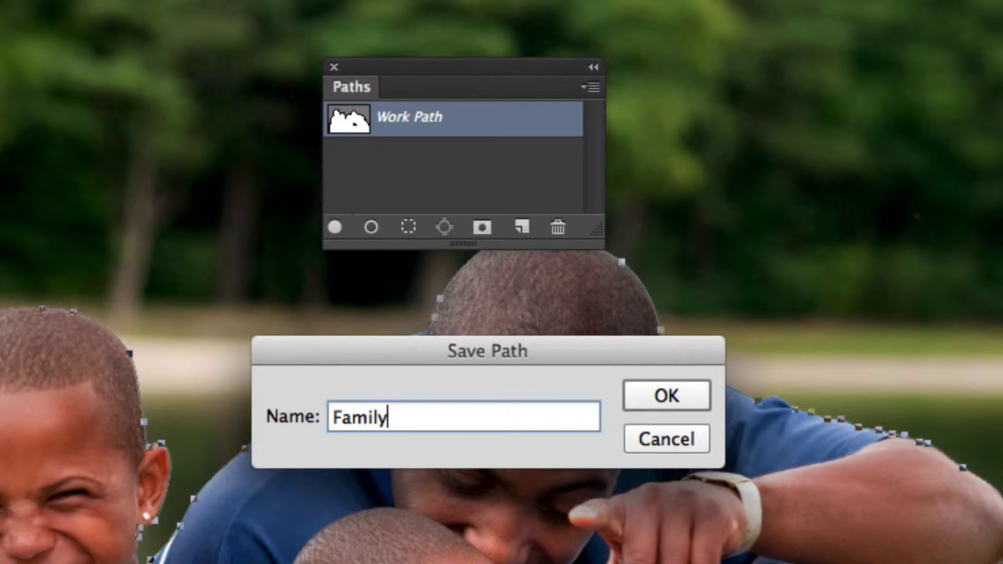
{"action": "key", "text": "Return"}
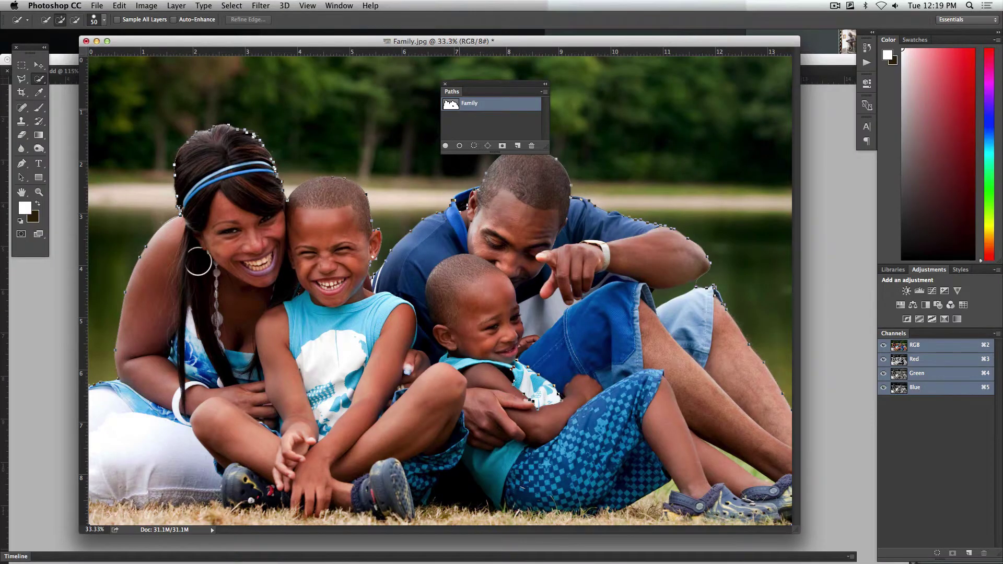
Step: Save Family.jpg with File > Save, close its window, and return to InDesign
{"action": "left_click", "coordinate": [96, 6]}
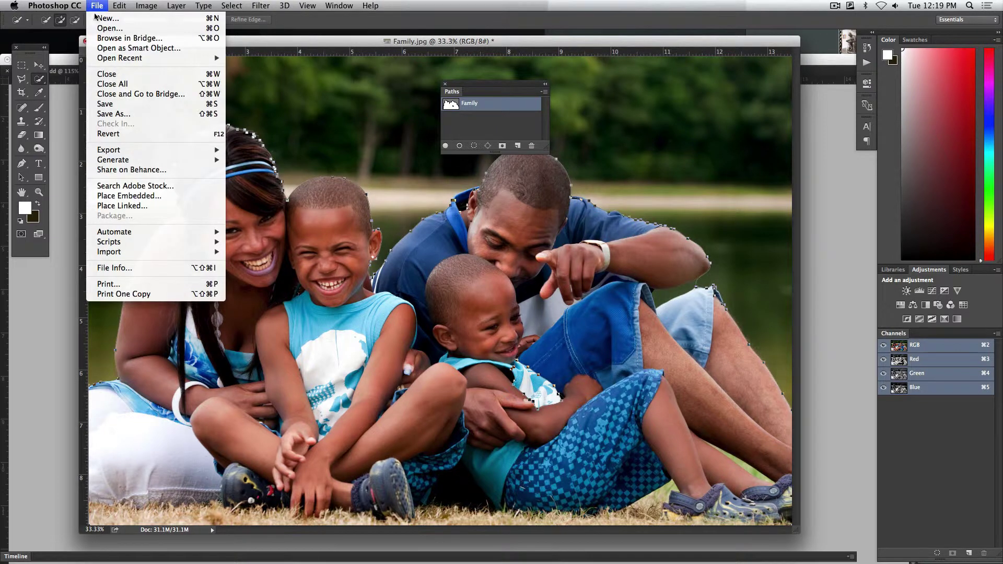
{"action": "left_click", "coordinate": [134, 107]}
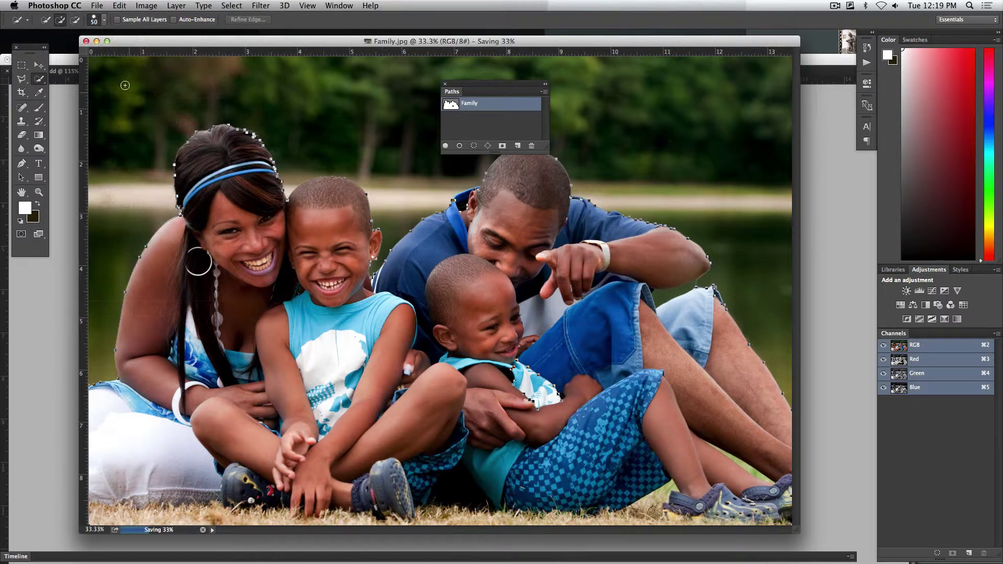
{"action": "left_click", "coordinate": [86, 41]}
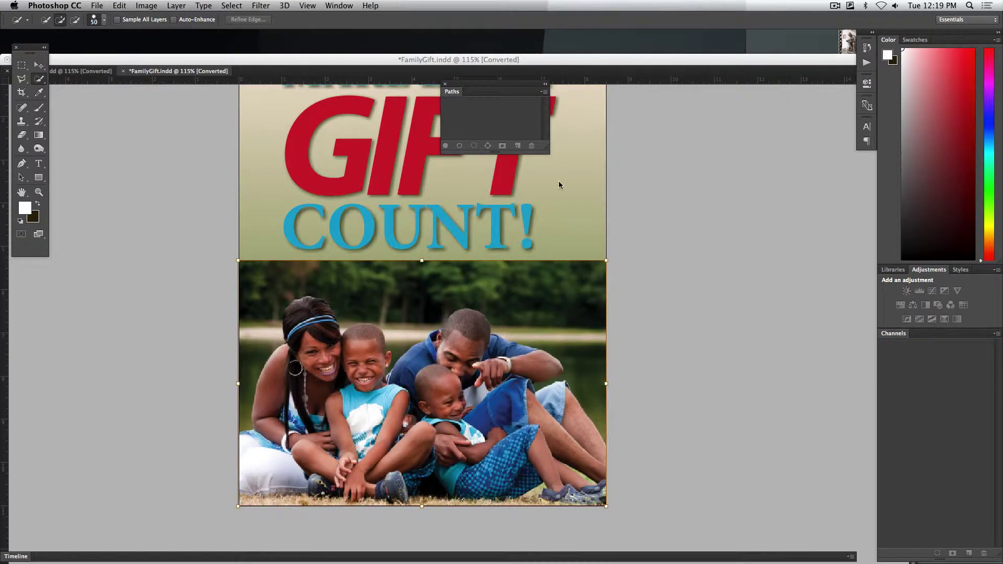
{"action": "left_click", "coordinate": [662, 282]}
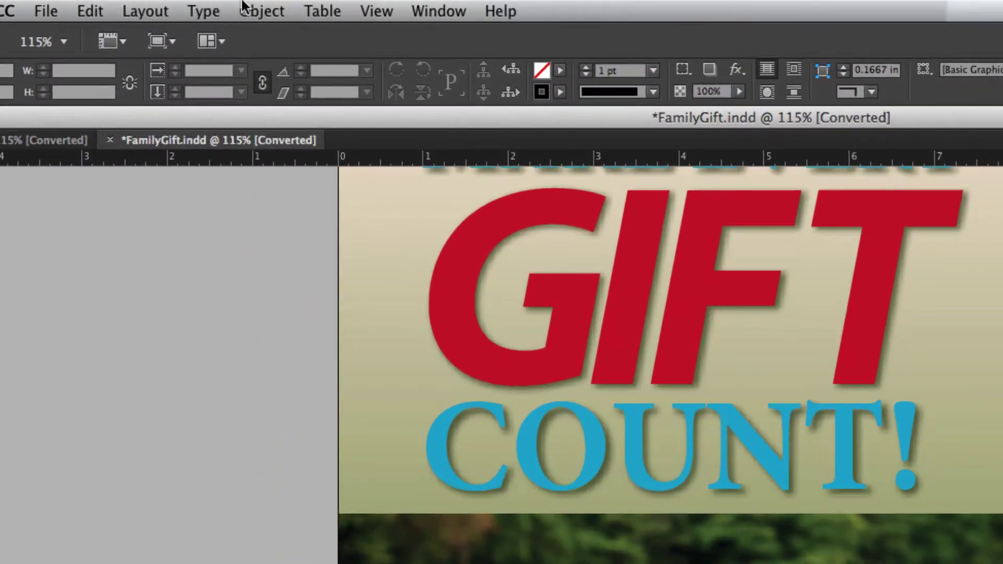
Step: Select the family photo frame and open Object > Clipping Path > Options
{"action": "left_click", "coordinate": [376, 526]}
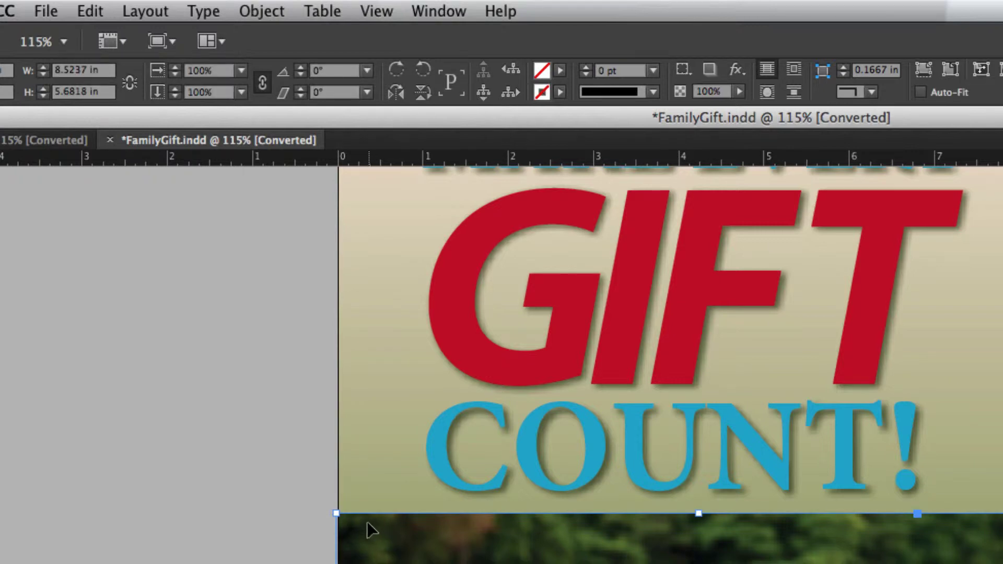
{"action": "left_click", "coordinate": [263, 11]}
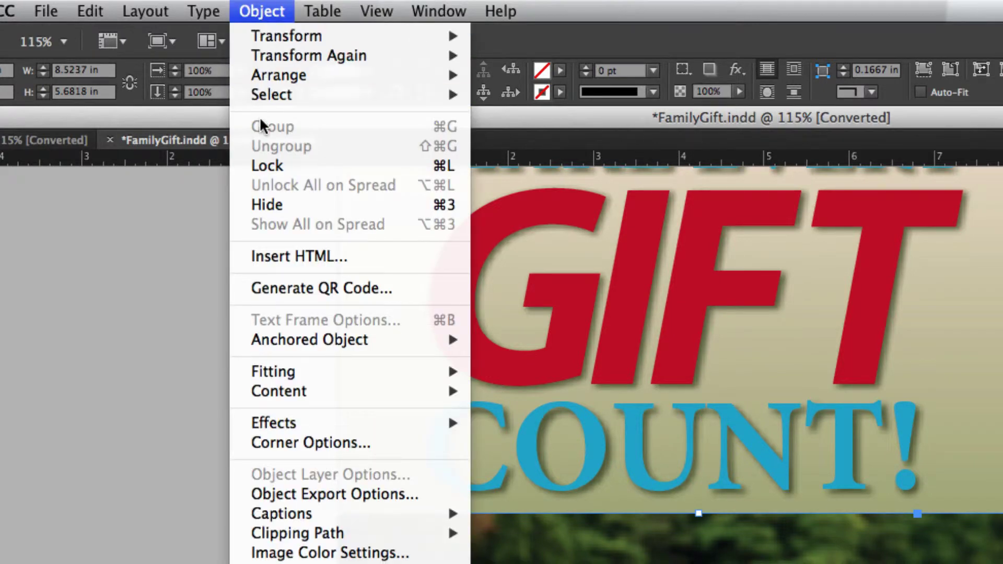
{"action": "mouse_move", "coordinate": [294, 423]}
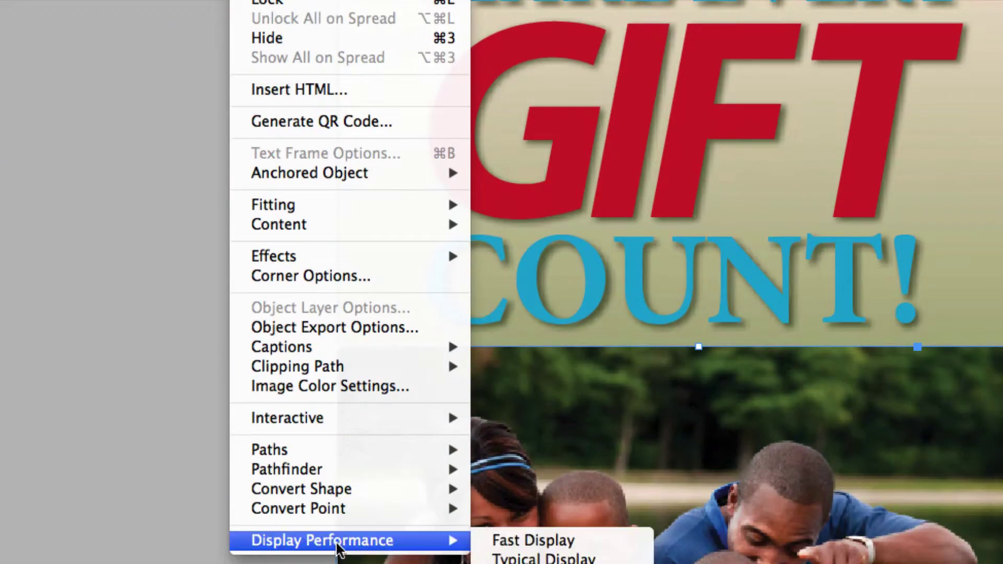
{"action": "mouse_move", "coordinate": [278, 534]}
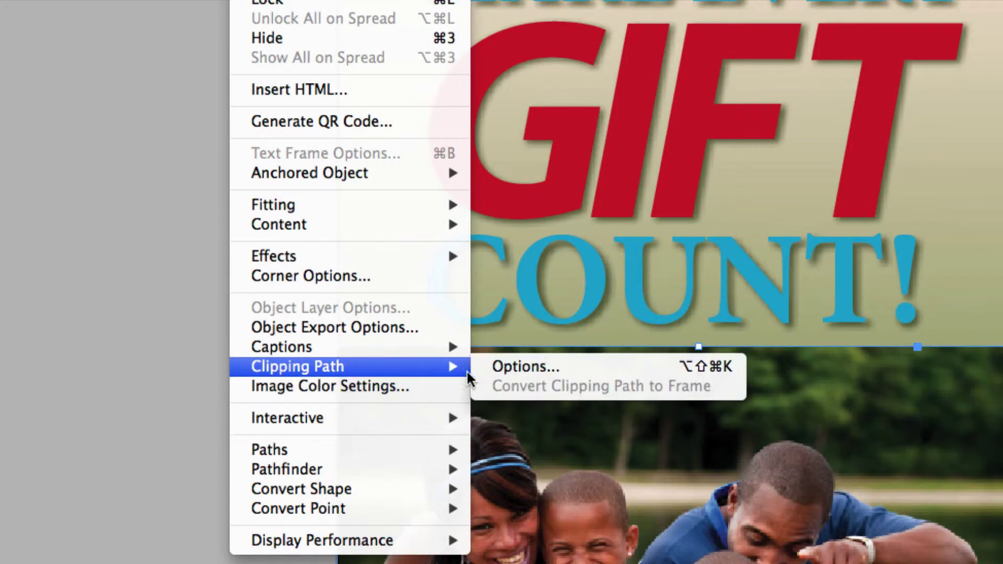
{"action": "left_click", "coordinate": [531, 367]}
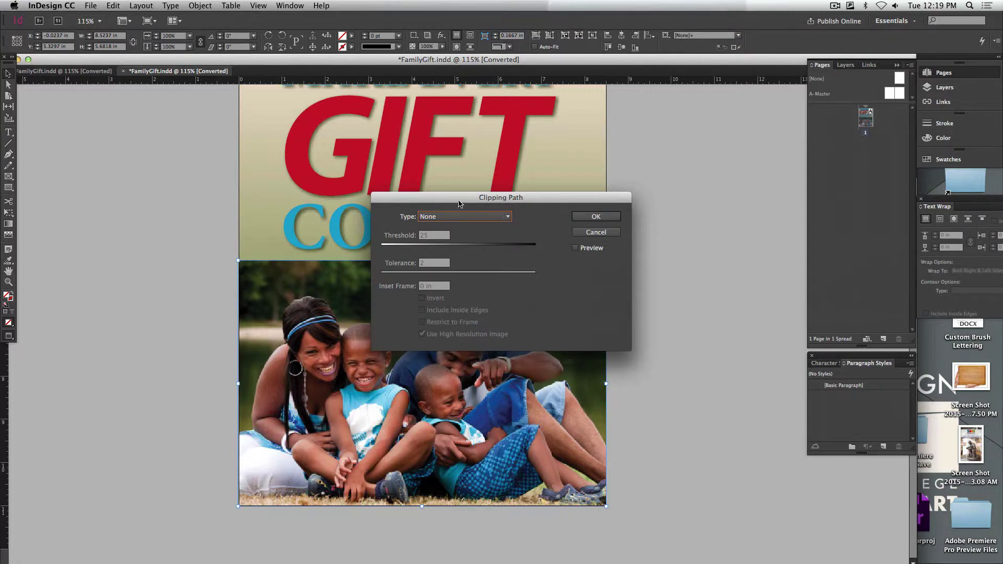
Step: Set clipping Type to Photoshop Path using the Family path, preview it, and apply
{"action": "left_click_drag", "start_coordinate": [460, 198], "coordinate": [594, 259]}
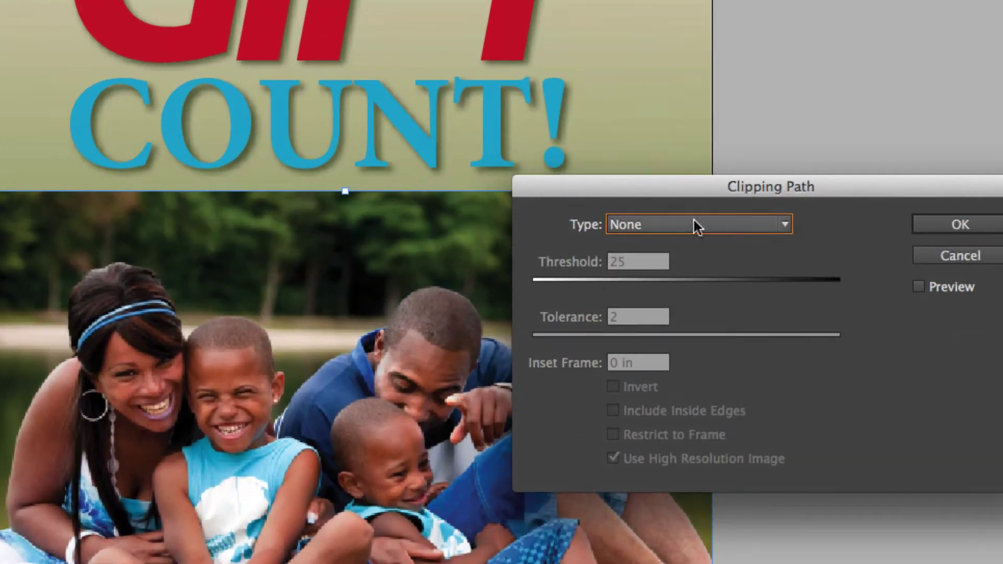
{"action": "left_click", "coordinate": [676, 224]}
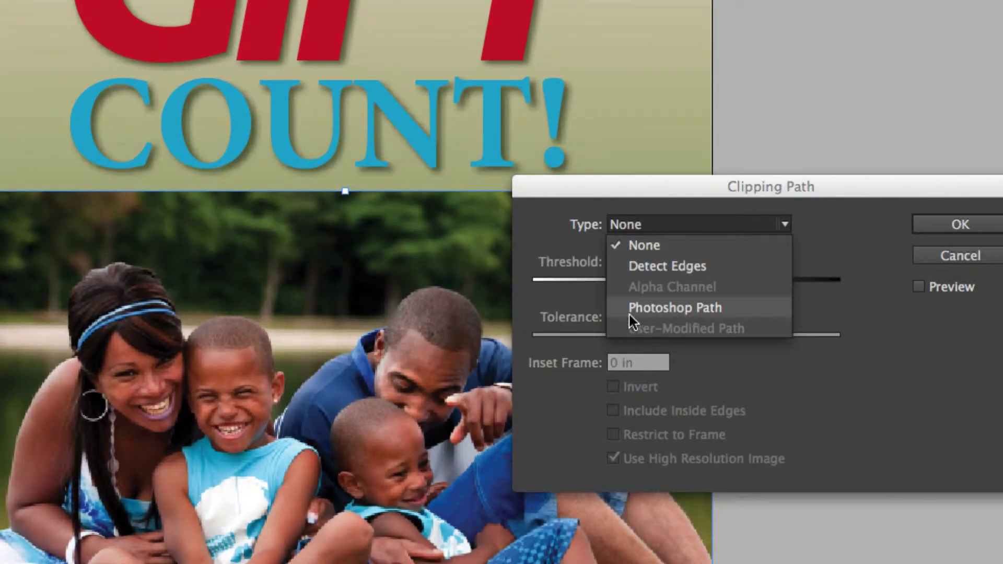
{"action": "left_click", "coordinate": [721, 307]}
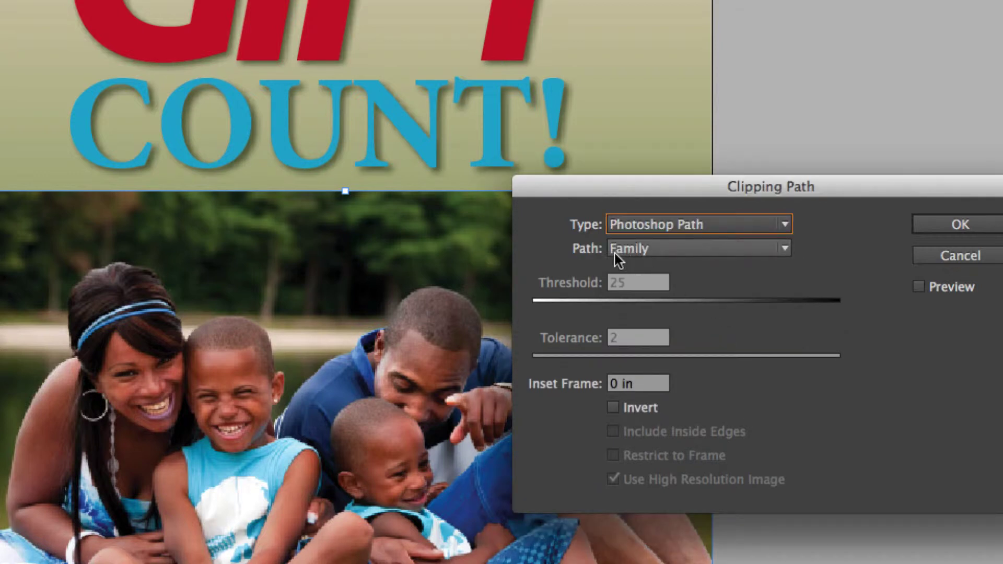
{"action": "left_click", "coordinate": [919, 287]}
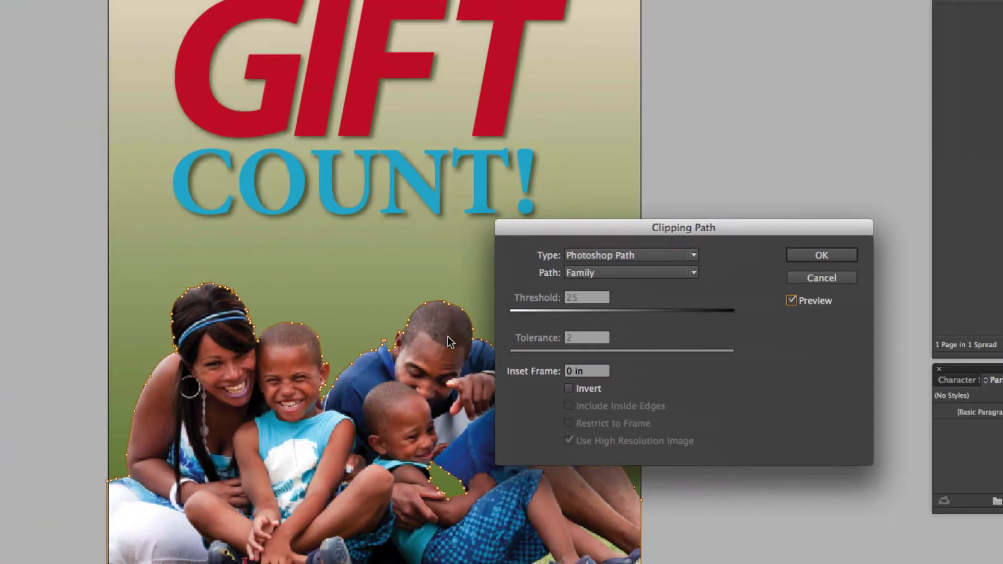
{"action": "left_click_drag", "start_coordinate": [537, 237], "coordinate": [624, 272]}
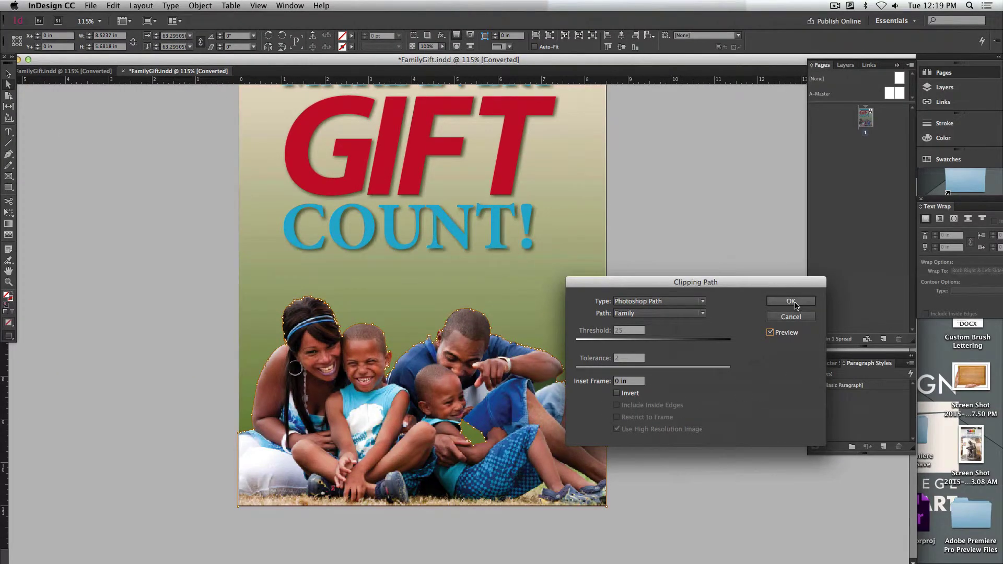
{"action": "left_click", "coordinate": [791, 302]}
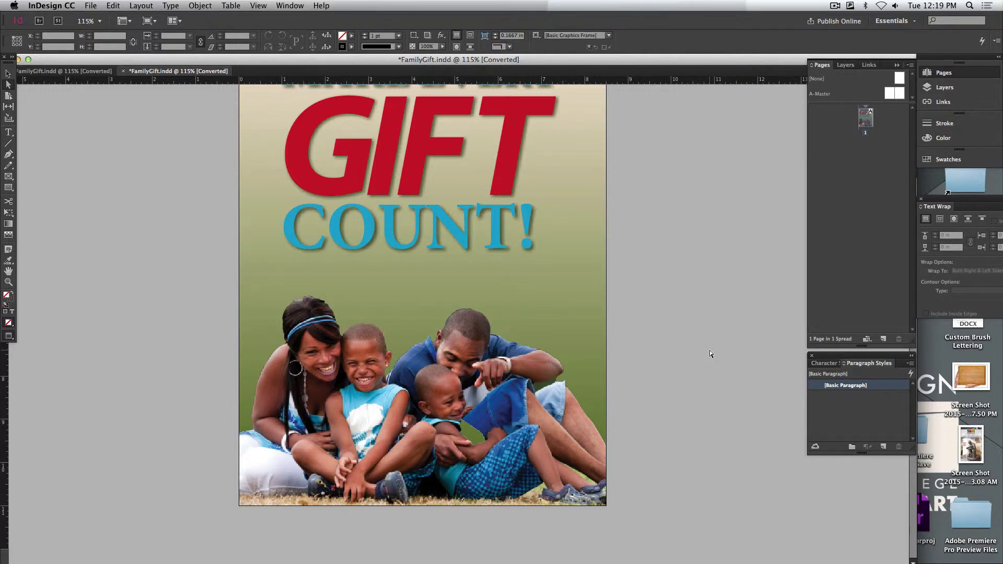
{"action": "left_click", "coordinate": [387, 166]}
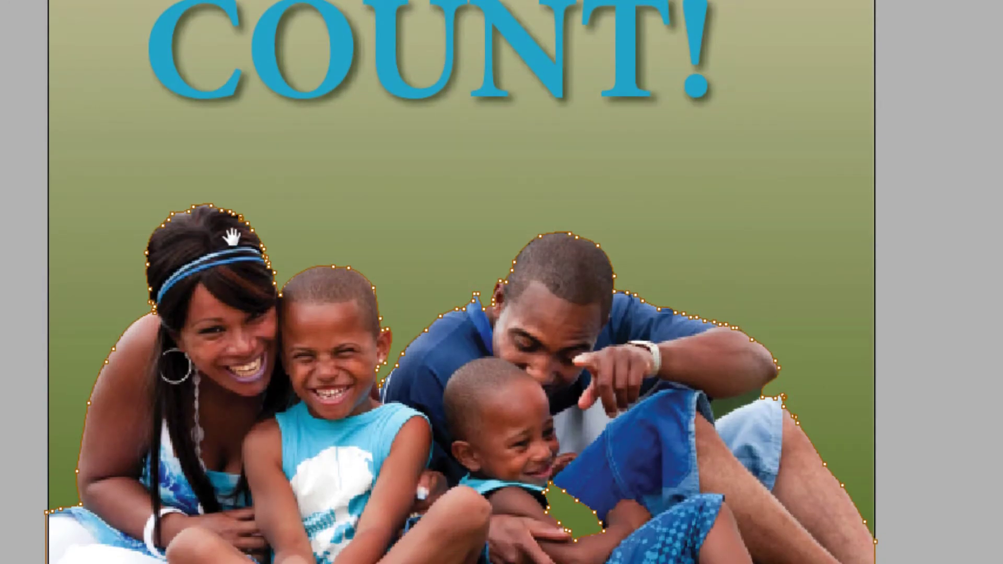
{"action": "left_click", "coordinate": [239, 227]}
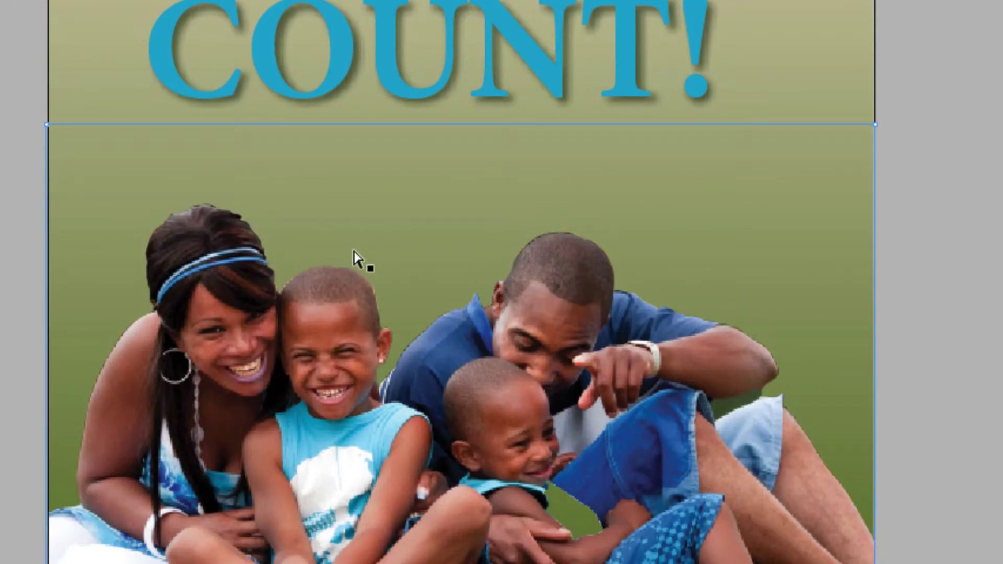
{"action": "left_click", "coordinate": [906, 265]}
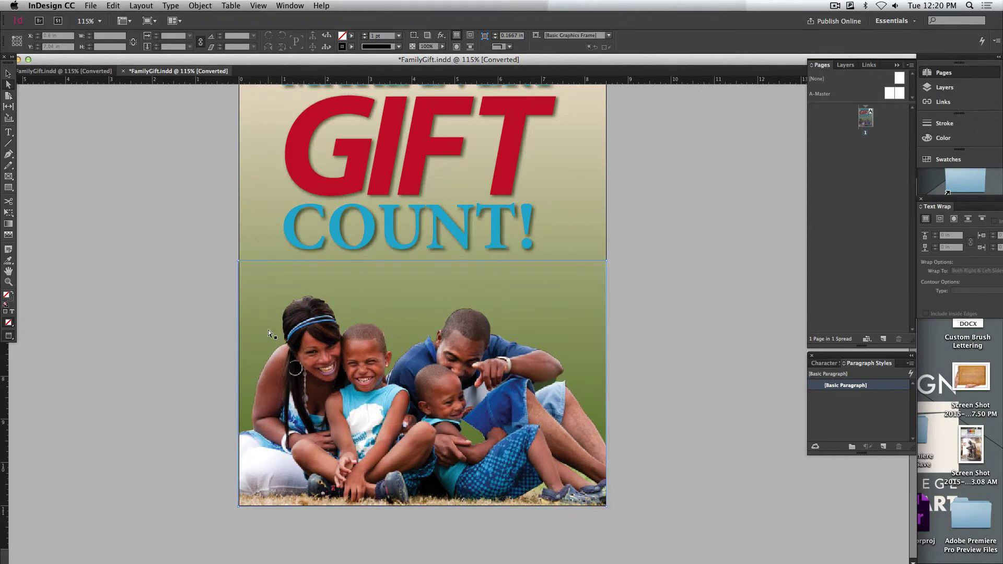
{"action": "scroll", "coordinate": [268, 330], "scroll_direction": "up", "scroll_amount": 1}
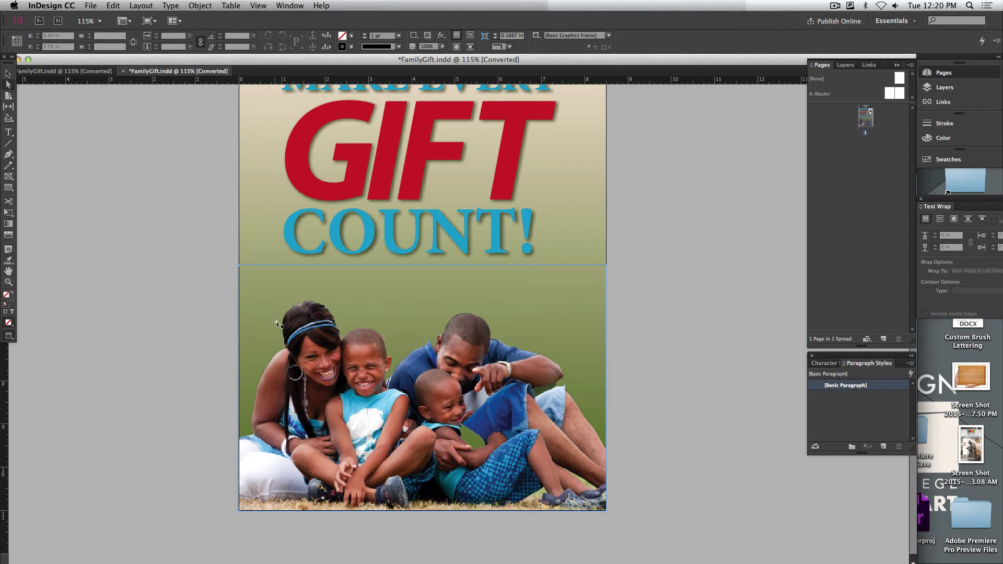
{"action": "scroll", "coordinate": [275, 318], "scroll_direction": "up", "scroll_amount": 3}
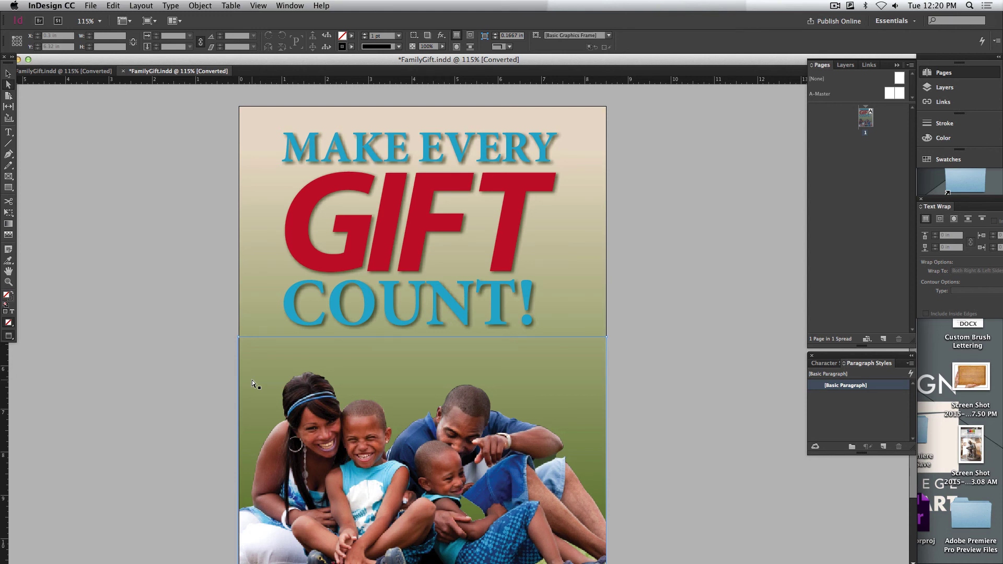
{"action": "left_click", "coordinate": [719, 172]}
{"action": "left_click", "coordinate": [835, 6]}
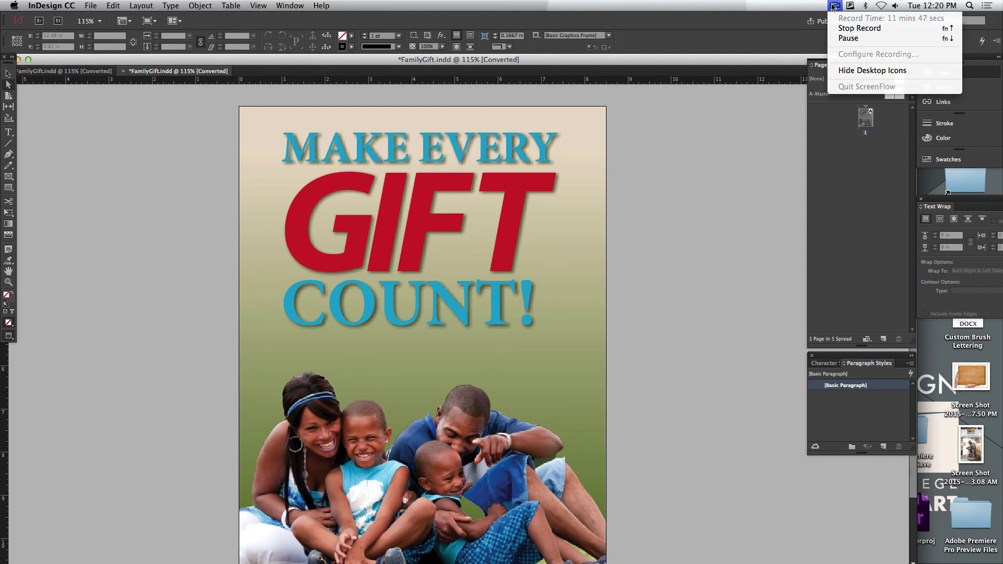